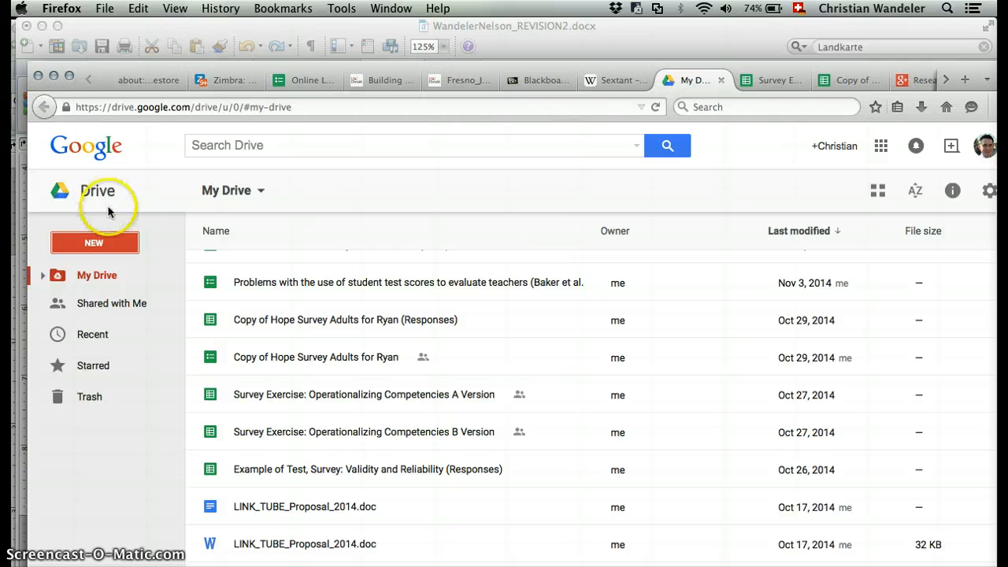
# Create a new Google Forms form in My Drive.
pyautogui.click(104, 244)
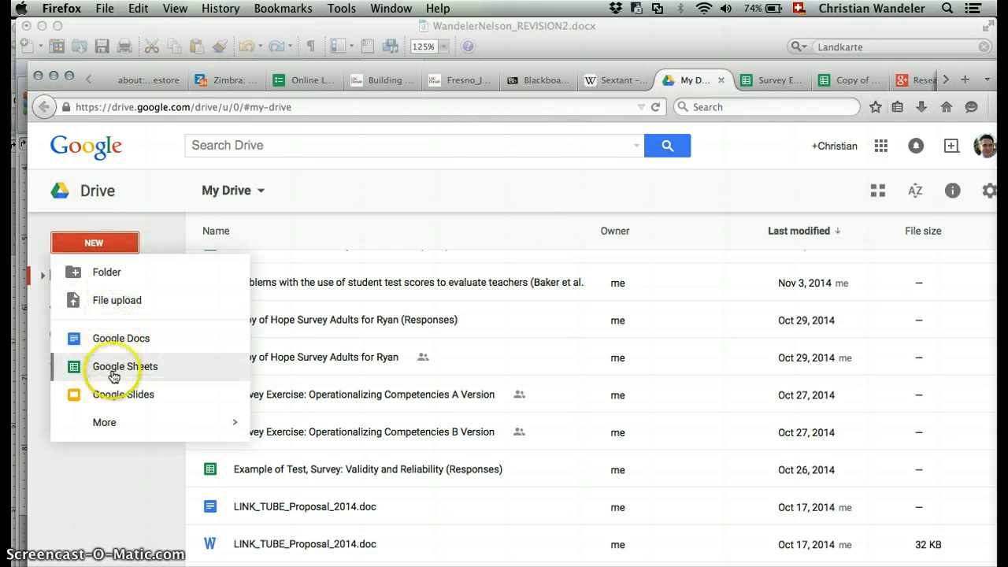
pyautogui.moveTo(116, 426)
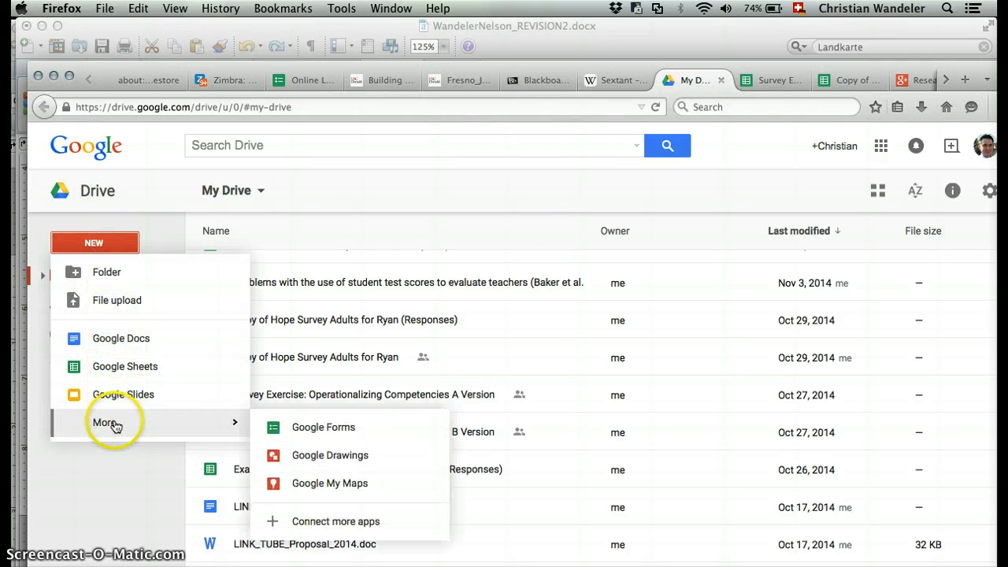
pyautogui.click(310, 437)
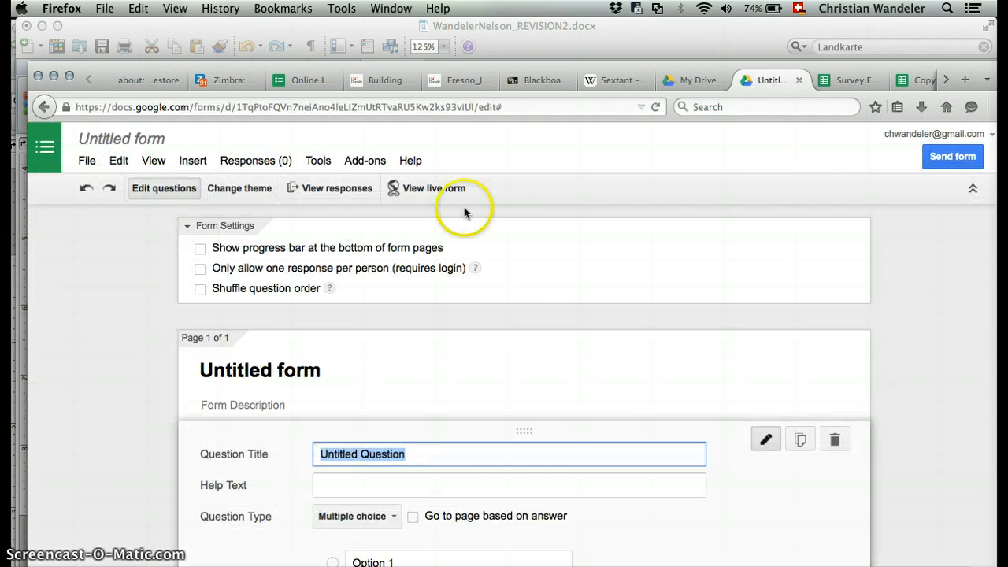
# Replace the form's title with "Competency Survey".
pyautogui.scroll(-5, 605, 391)
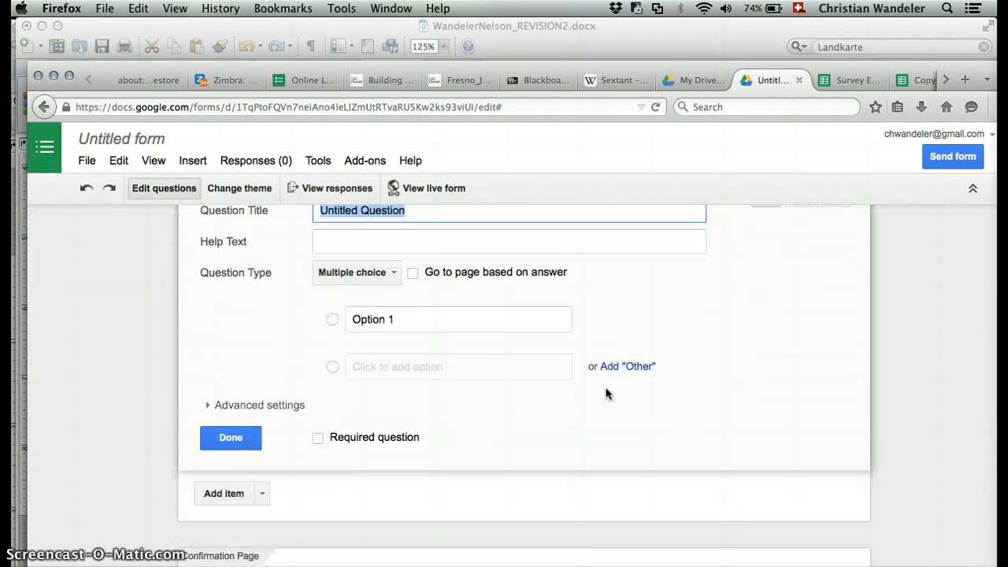
pyautogui.scroll(5, 605, 394)
pyautogui.click(288, 368)
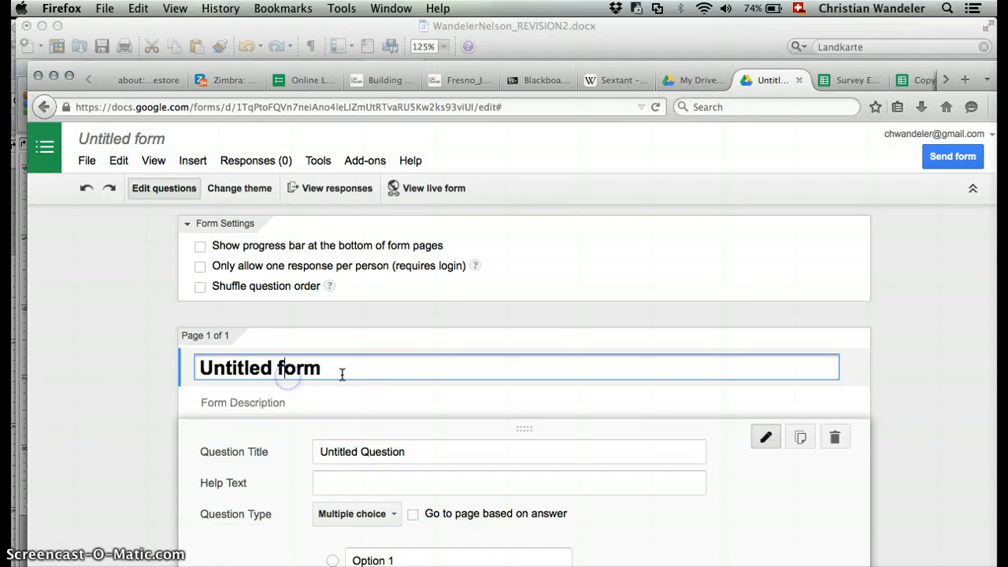
pyautogui.moveTo(342, 374); pyautogui.dragTo(156, 368)
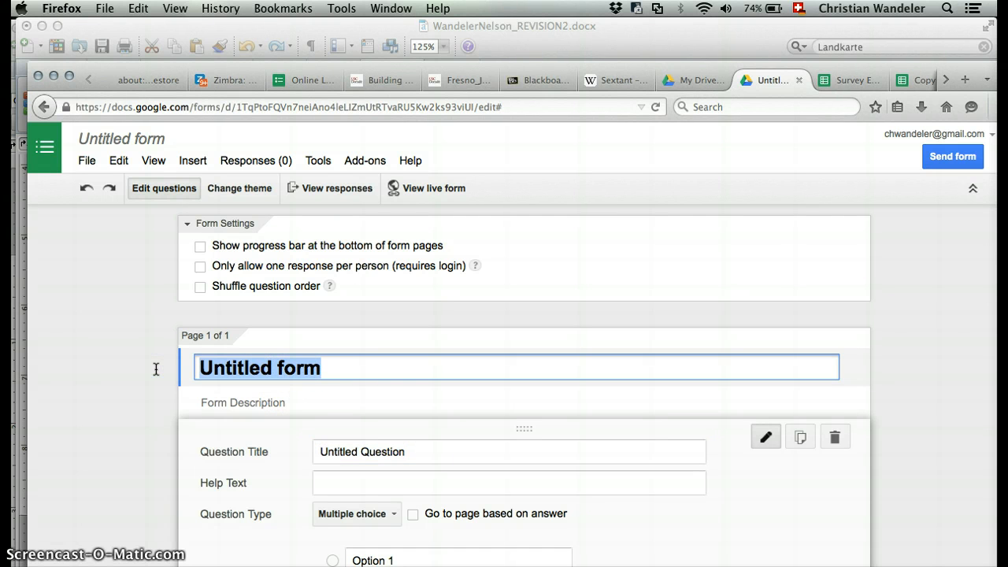
pyautogui.write('Competency Survey')
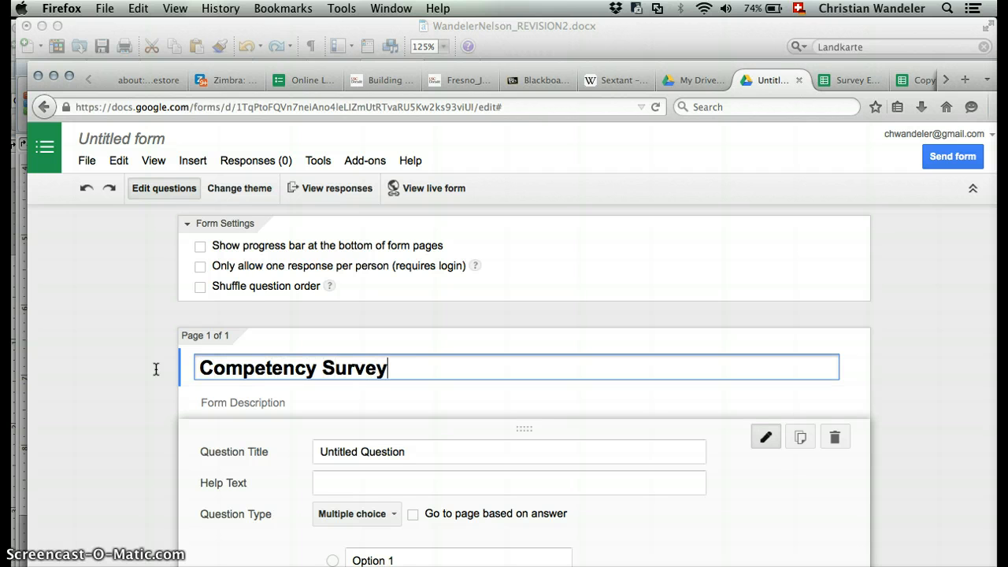
# Copy the Adaptability Item 1 text, "I am open-minded to new ideas.", from the Operationalizing Competencies A Version spreadsheet.
pyautogui.scroll(-3, 283, 387)
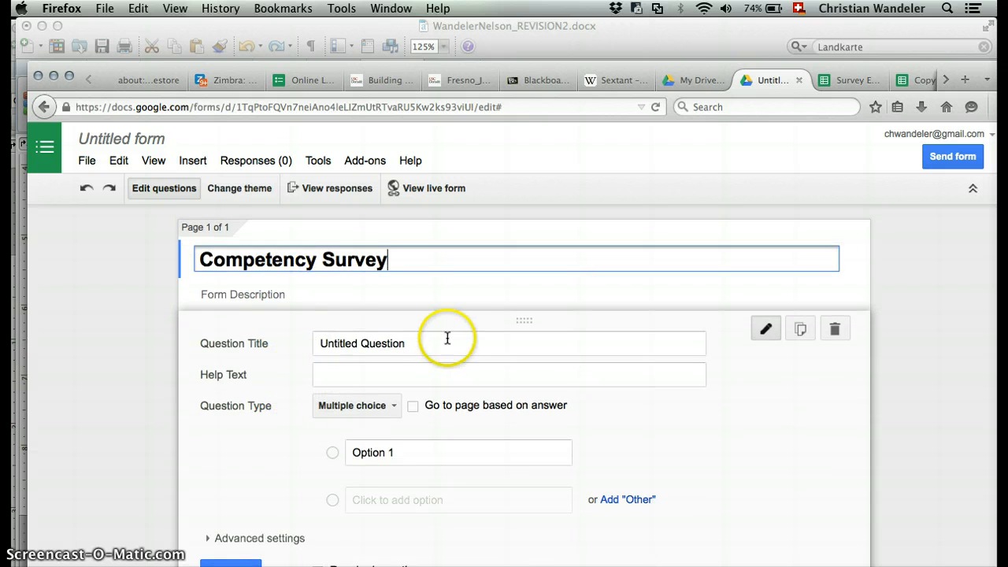
pyautogui.click(331, 343)
pyautogui.moveTo(331, 342); pyautogui.dragTo(416, 343)
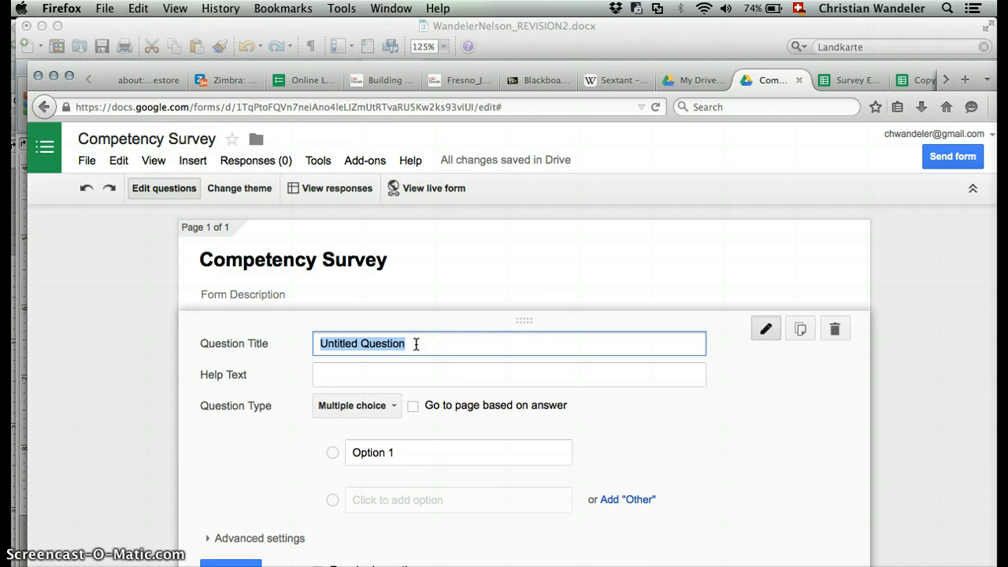
pyautogui.click(740, 92)
pyautogui.click(851, 82)
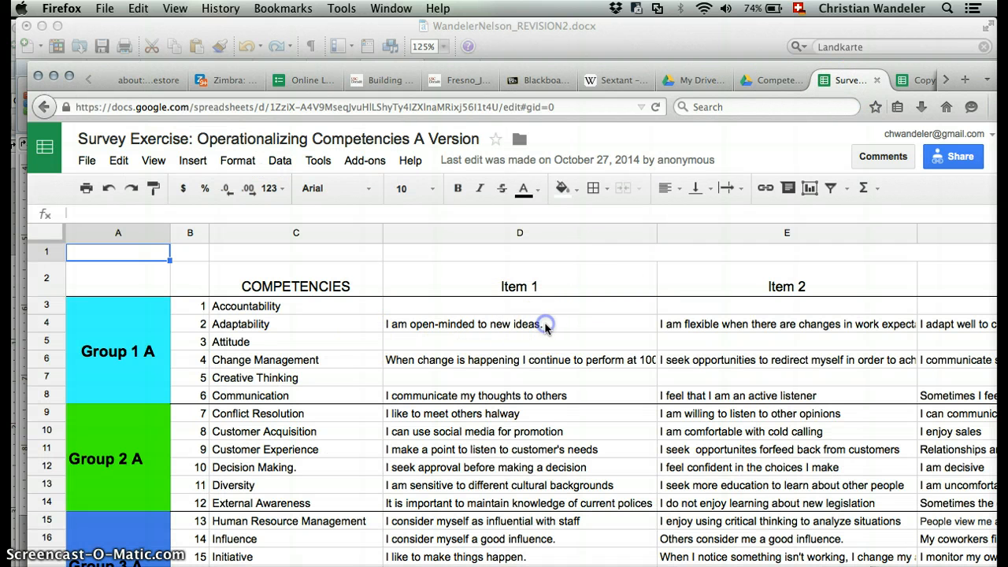
pyautogui.click(546, 321)
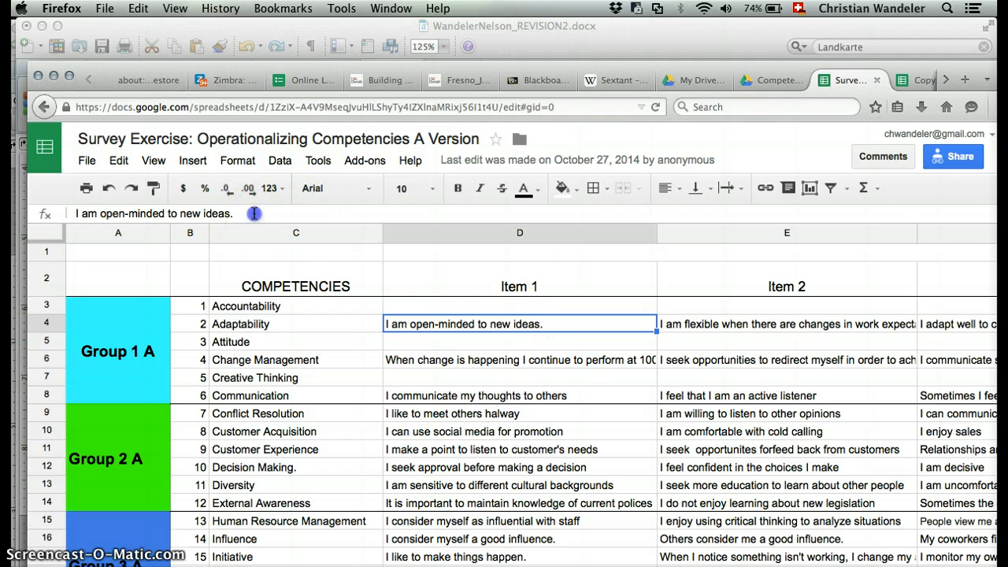
pyautogui.moveTo(252, 213); pyautogui.dragTo(54, 217)
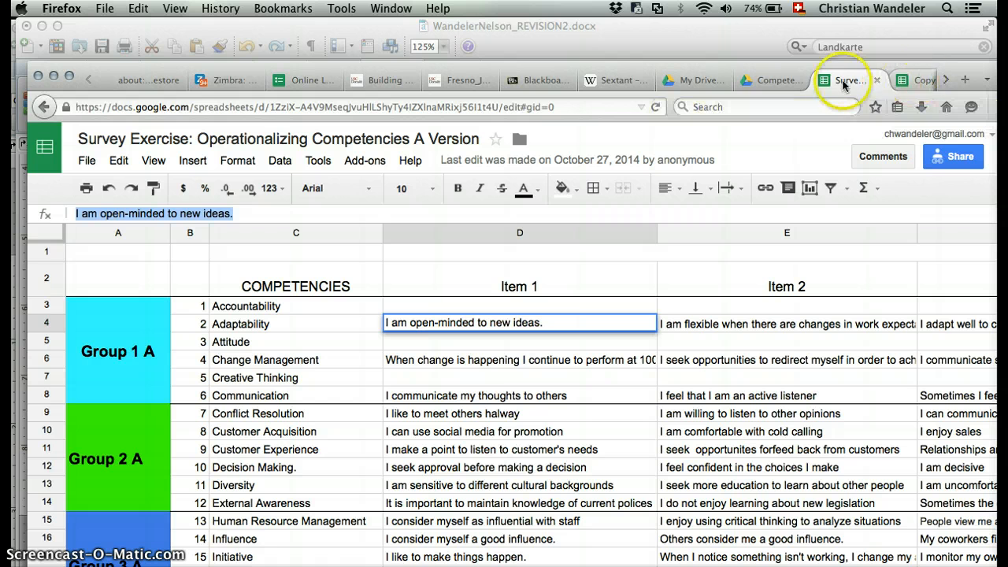
# Return to the Competency Survey form and paste "I am open-minded to new ideas." as the first question's title.
pyautogui.click(922, 82)
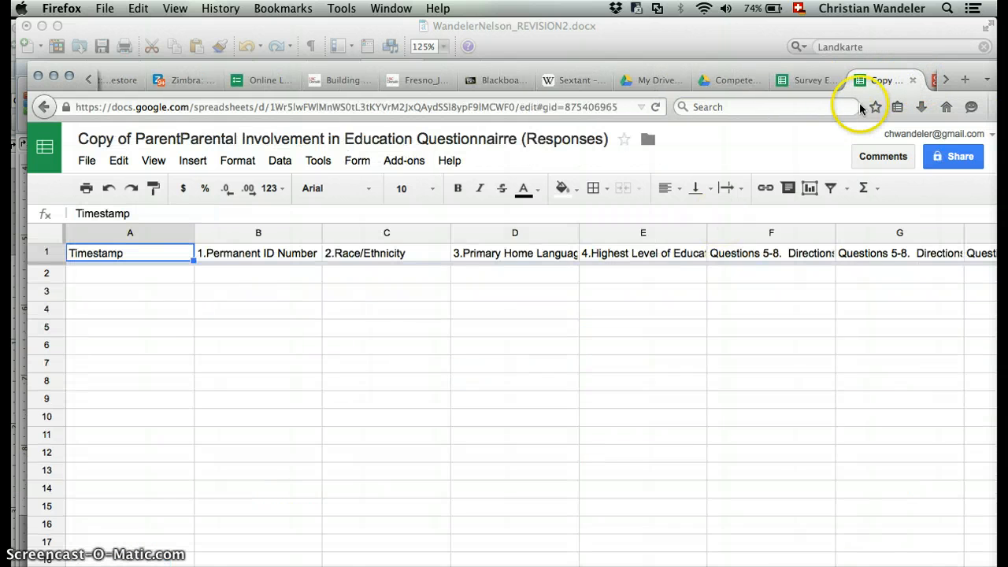
pyautogui.click(807, 80)
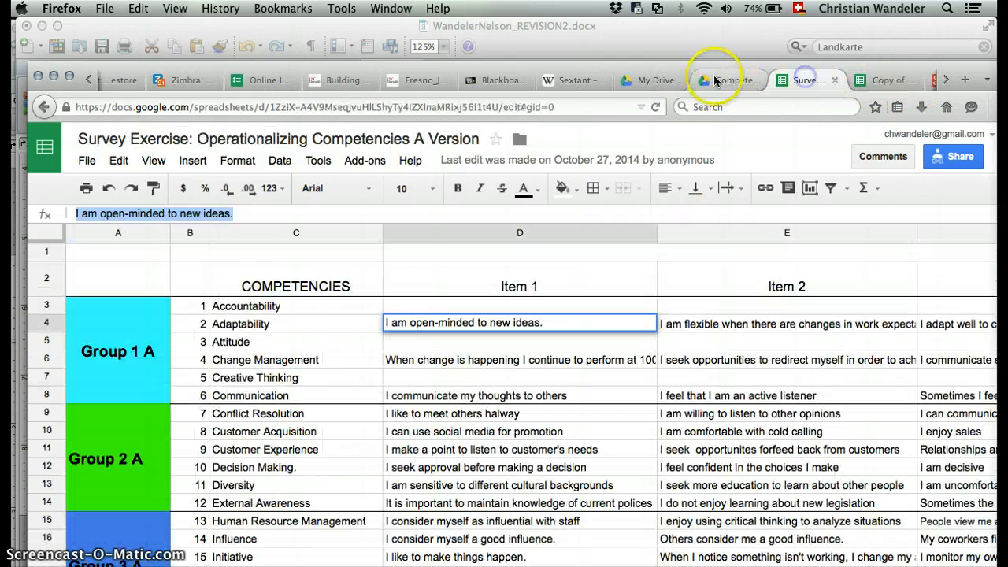
pyautogui.click(712, 79)
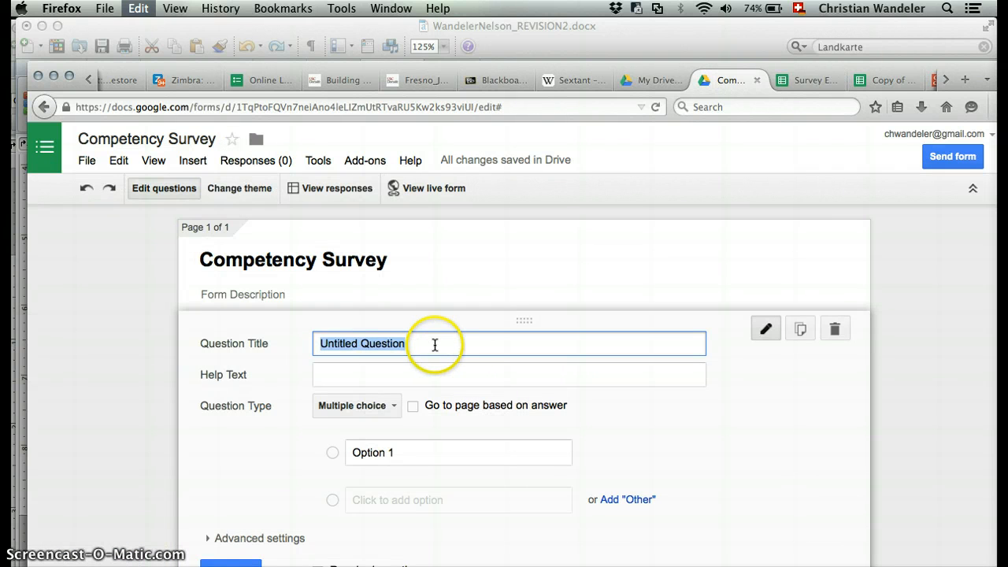
pyautogui.press('super+v')
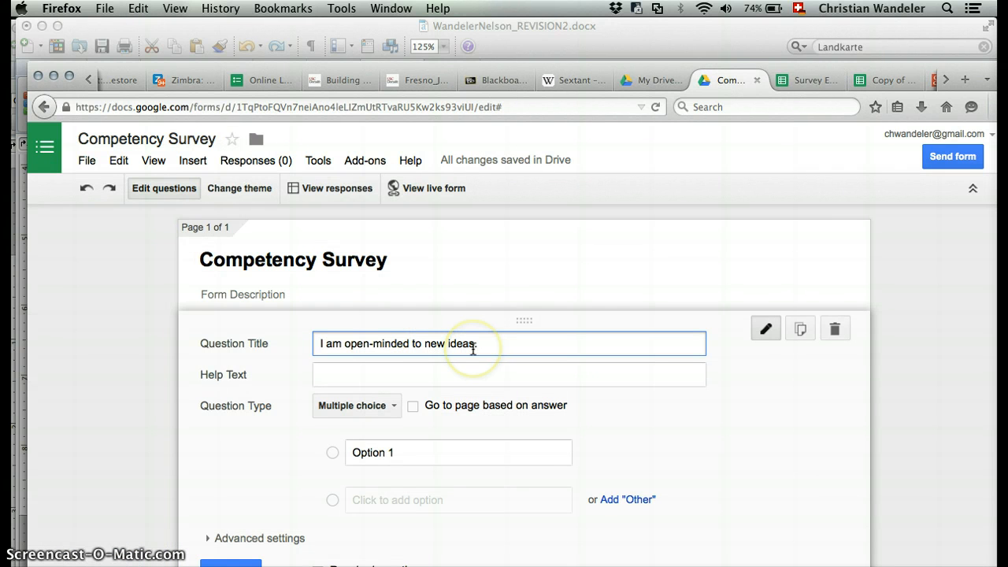
# Examine the available question types for the first question and keep Multiple choice.
pyautogui.scroll(-1, 473, 349)
pyautogui.click(331, 327)
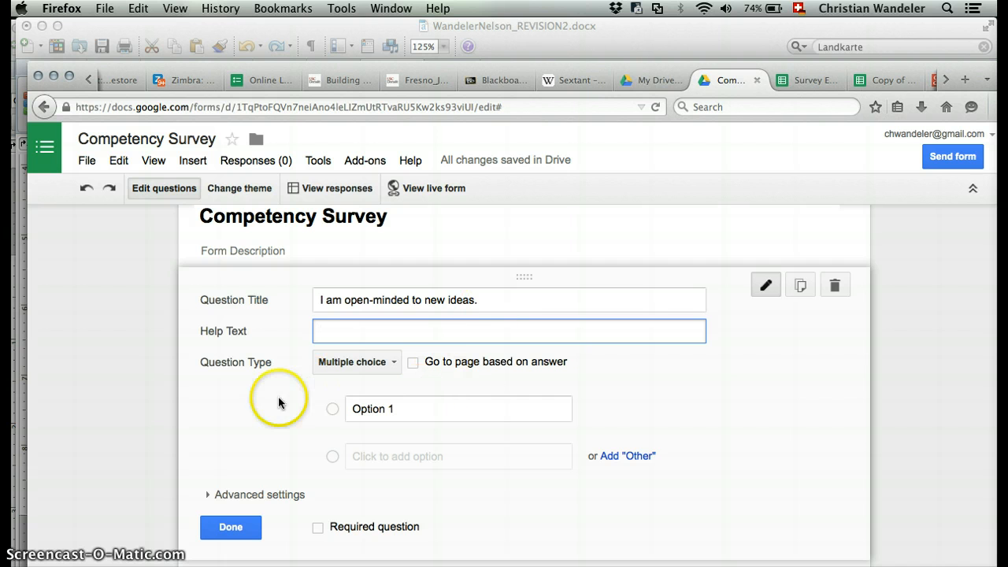
pyautogui.click(391, 366)
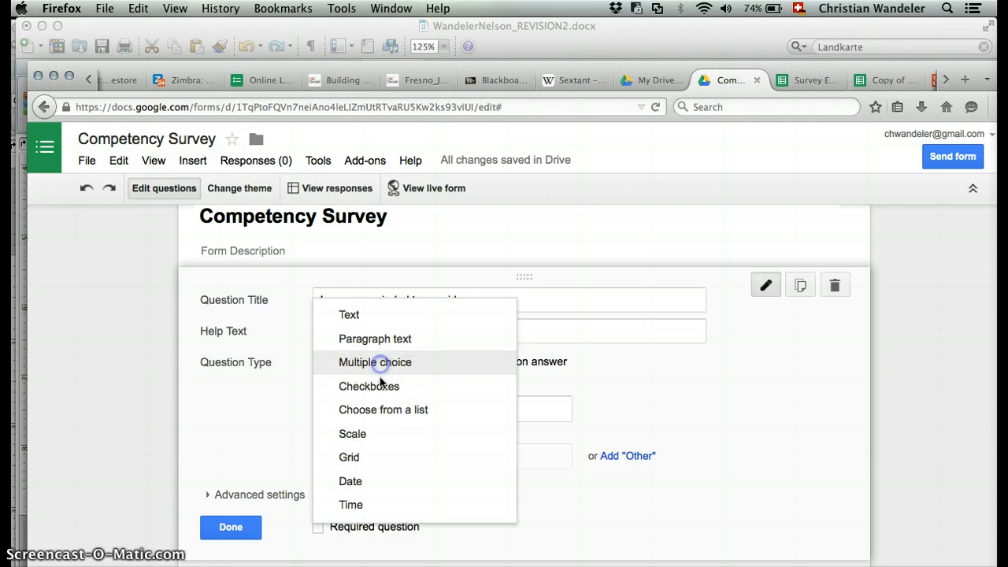
pyautogui.click(376, 362)
pyautogui.click(390, 362)
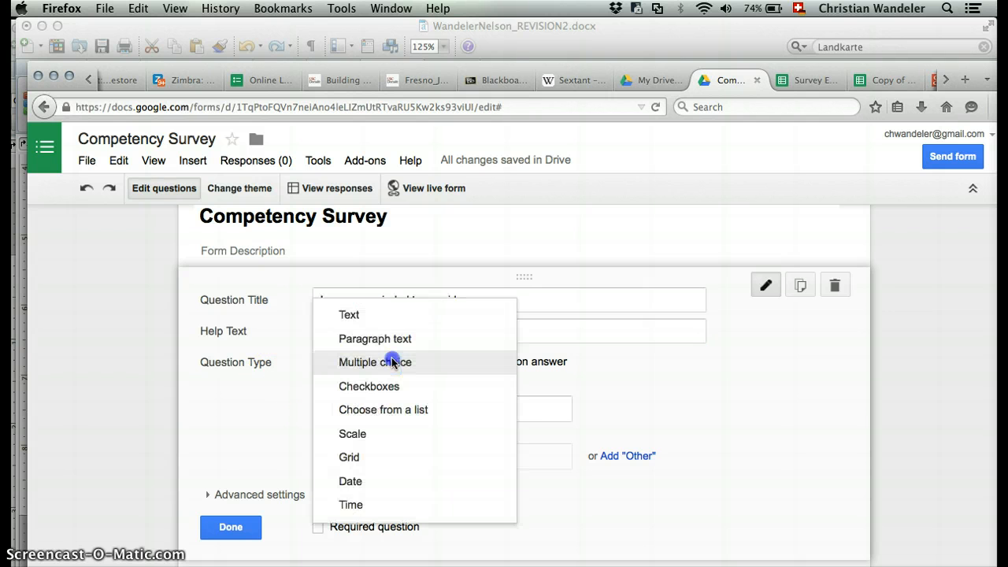
pyautogui.click(352, 318)
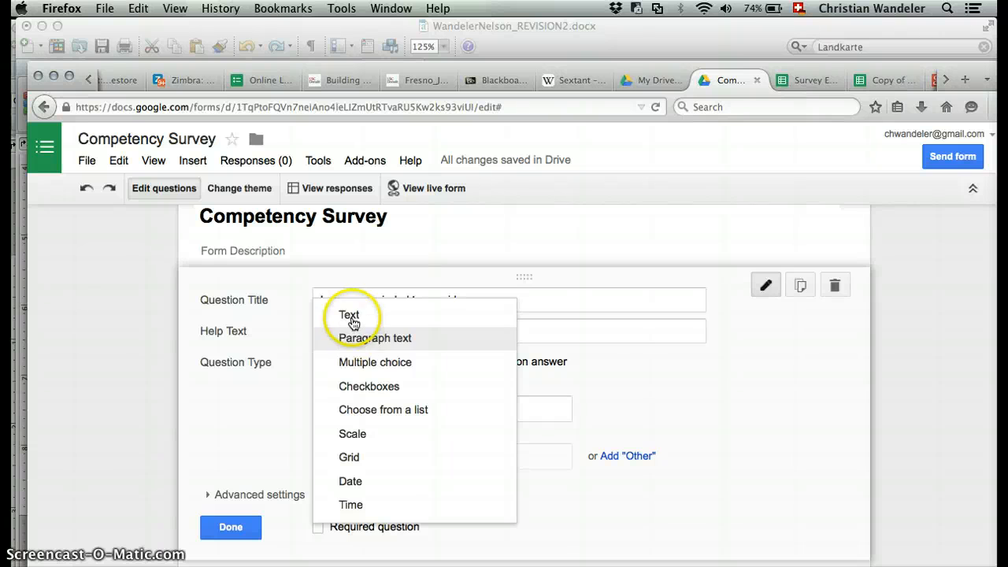
pyautogui.click(376, 363)
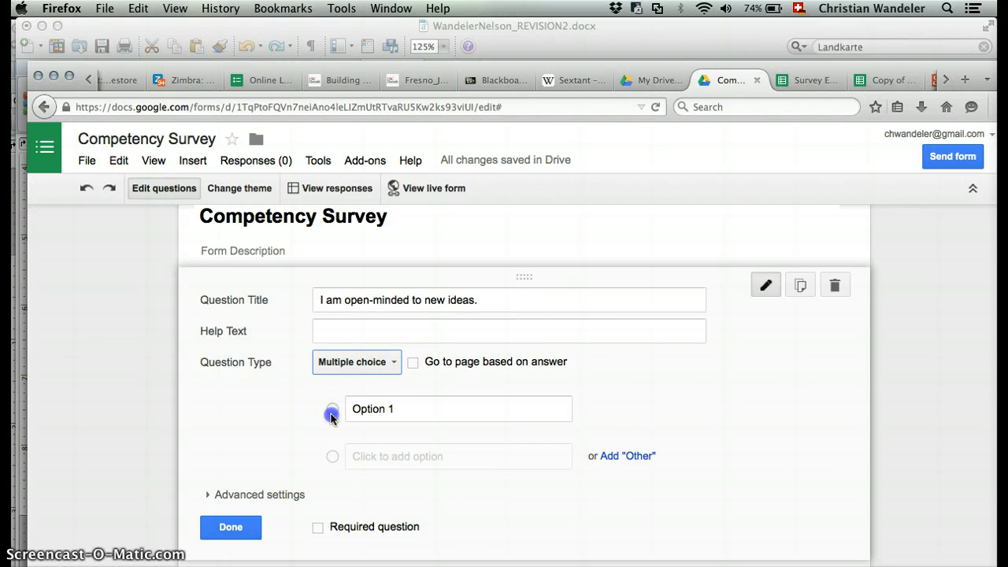
# Add a second and a third answer option to the multiple-choice question.
pyautogui.click(400, 405)
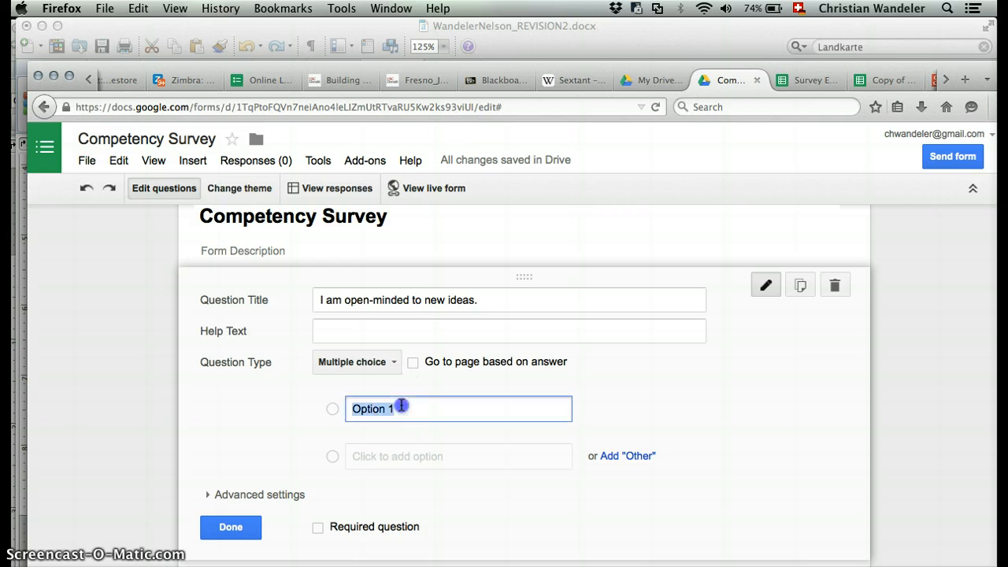
pyautogui.click(400, 454)
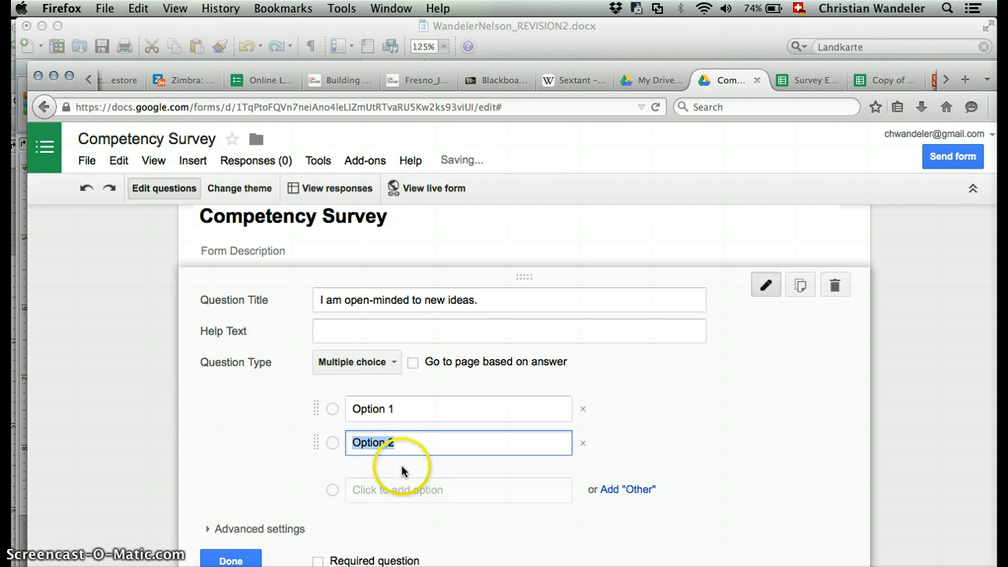
pyautogui.click(399, 486)
pyautogui.click(319, 407)
pyautogui.moveTo(320, 408); pyautogui.dragTo(393, 408)
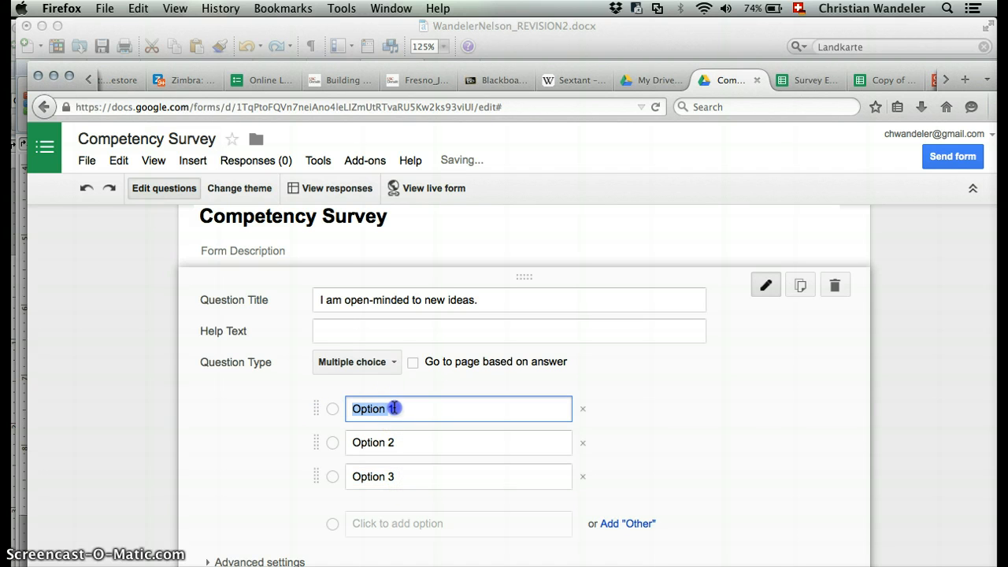
# Replace the question title with "What is your ethnicity?".
pyautogui.click(491, 298)
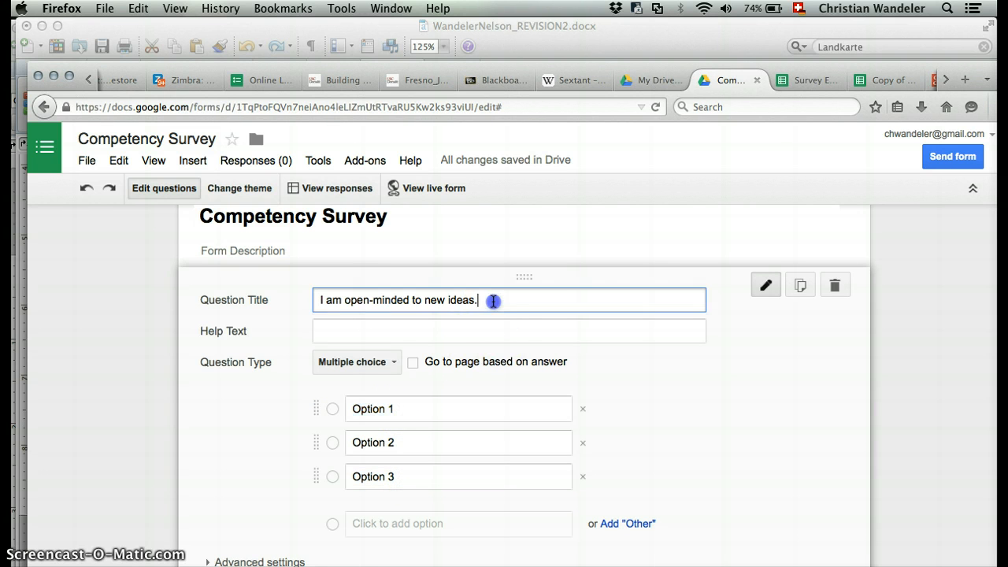
pyautogui.moveTo(490, 299); pyautogui.dragTo(326, 301)
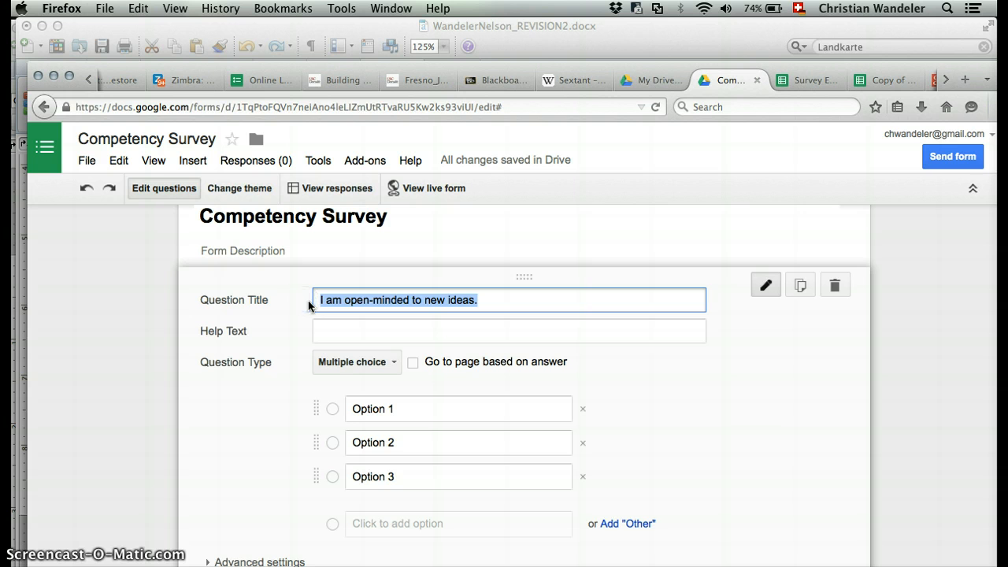
pyautogui.write('Waht')
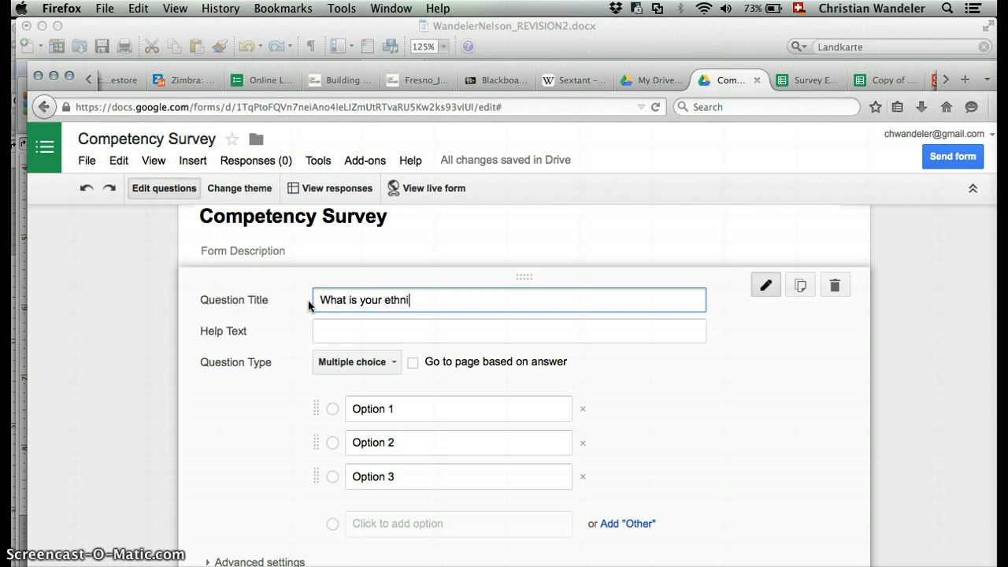
# Rename the first two answer options as "Caucasian" and "African-American".
pyautogui.click(444, 418)
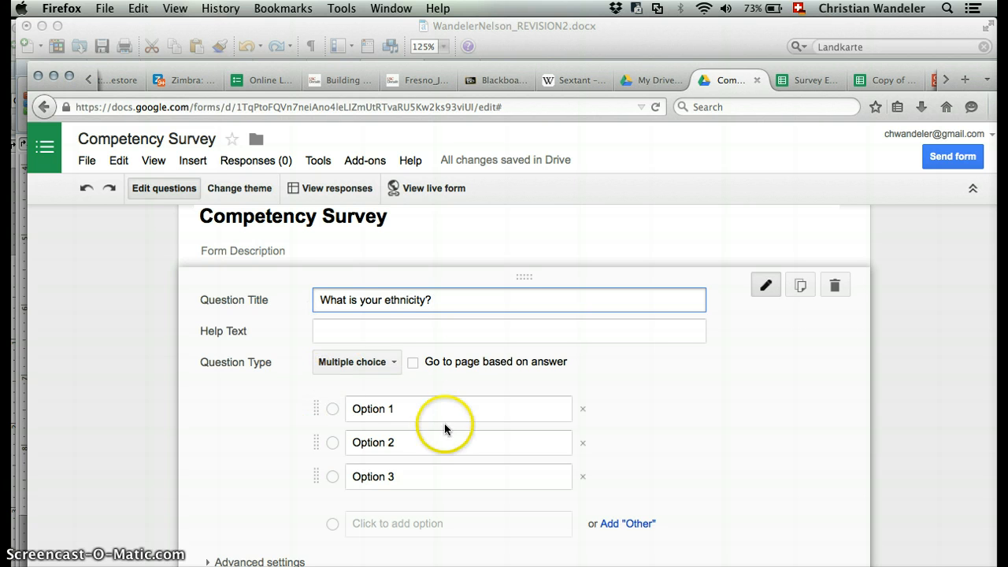
pyautogui.click(347, 409)
pyautogui.write('Ca')
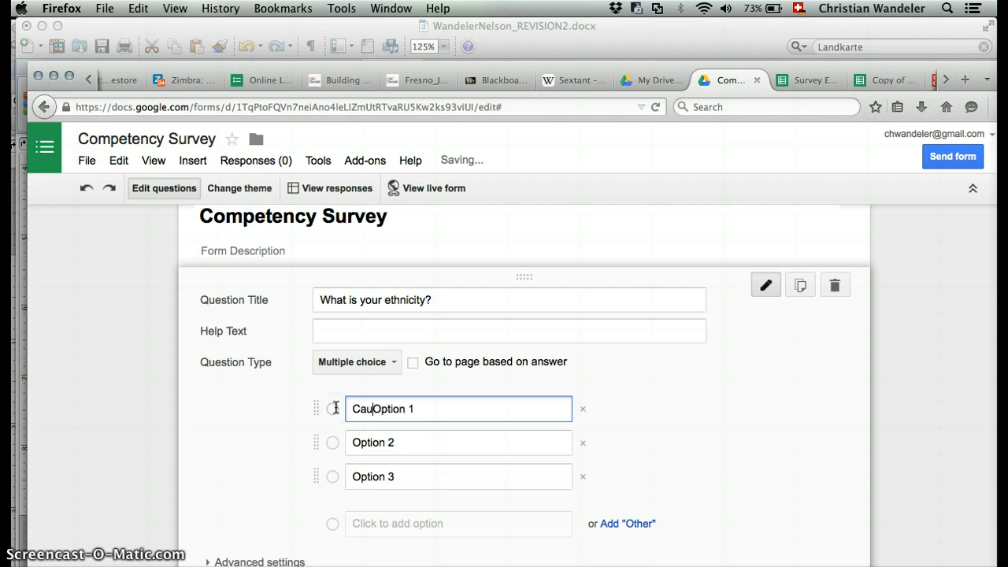
pyautogui.write('u')
pyautogui.tripleClick(349, 411)
pyautogui.write('Cauc')
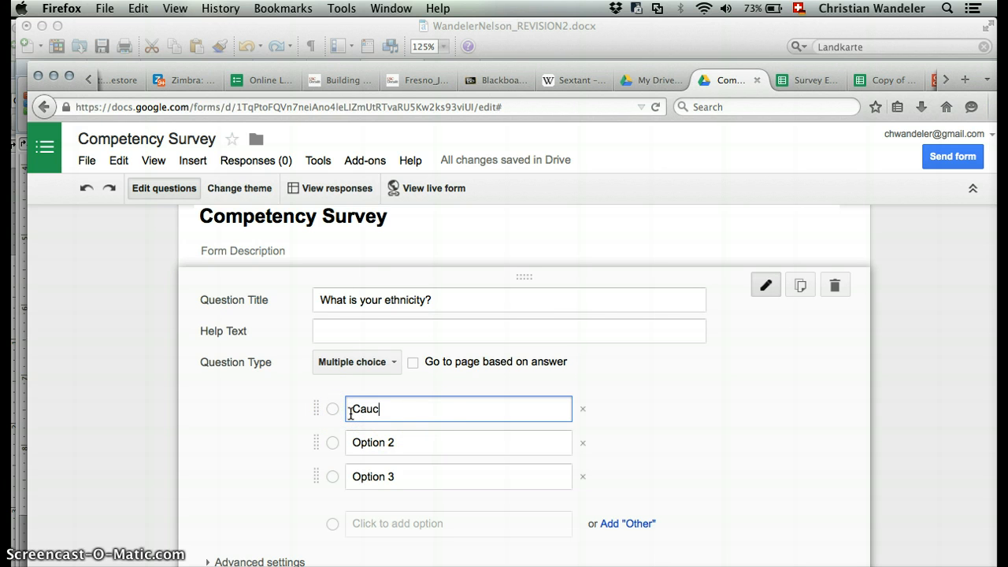
pyautogui.write('asian')
pyautogui.click(387, 443)
pyautogui.tripleClick(360, 443)
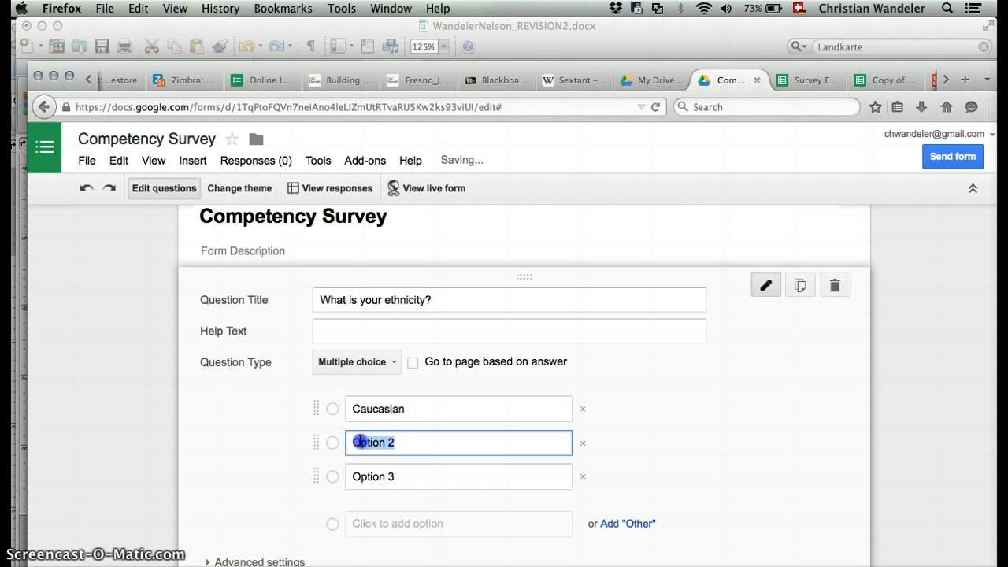
pyautogui.write('African-American')
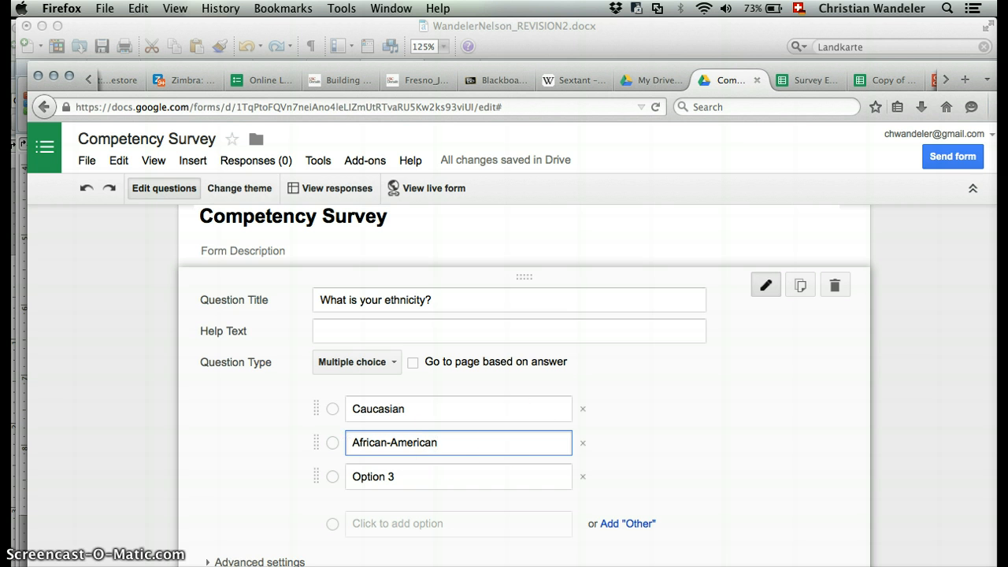
# Change the ethnicity question's type to Checkboxes, and after that to Choose from a list.
pyautogui.scroll(-3, 504, 441)
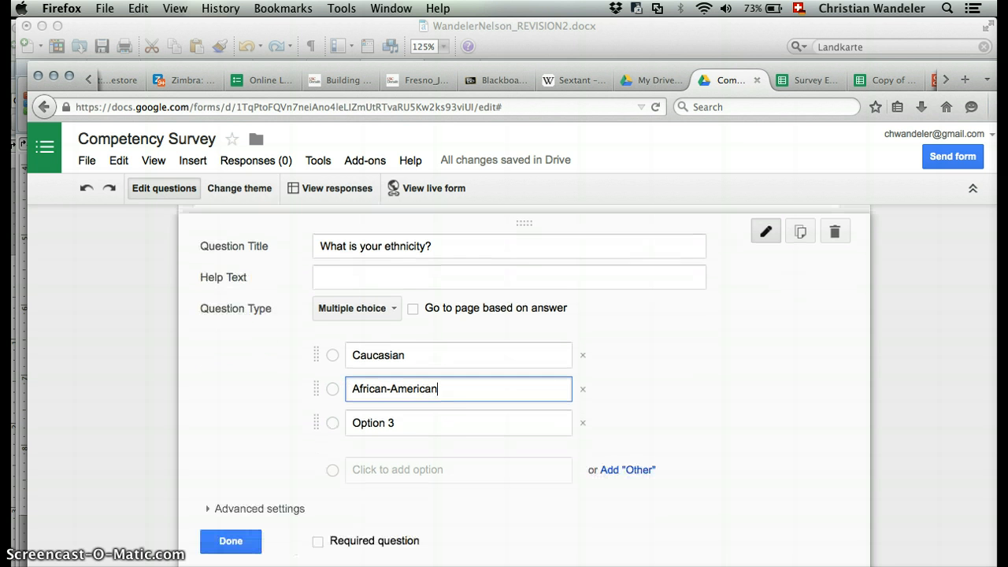
pyautogui.scroll(5, 482, 432)
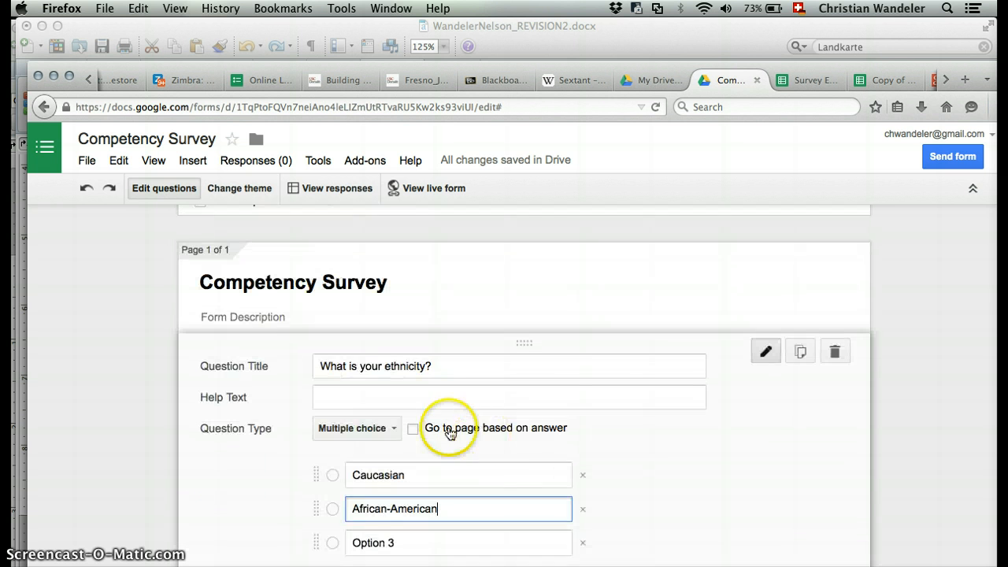
pyautogui.click(389, 423)
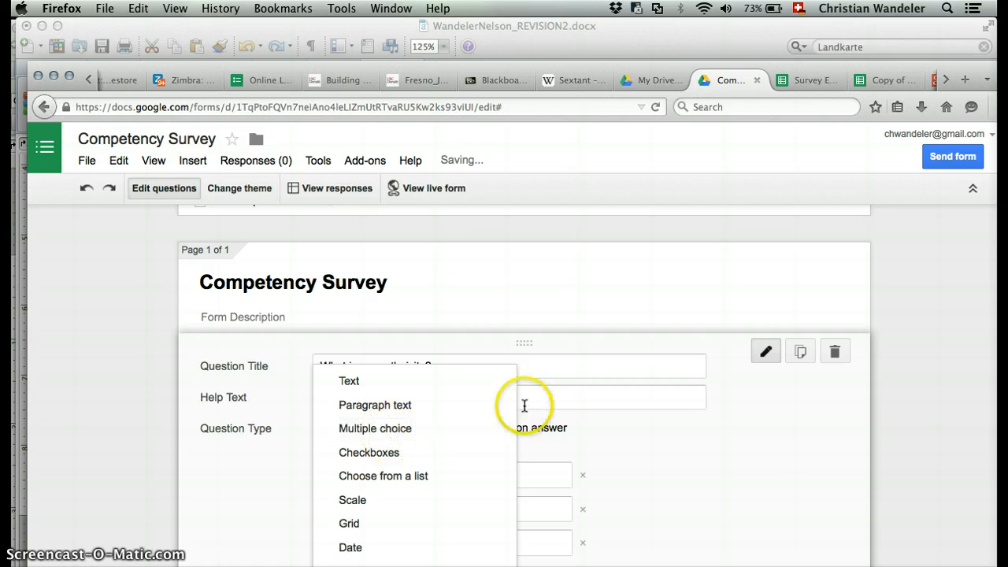
pyautogui.click(417, 460)
pyautogui.scroll(-3, 418, 481)
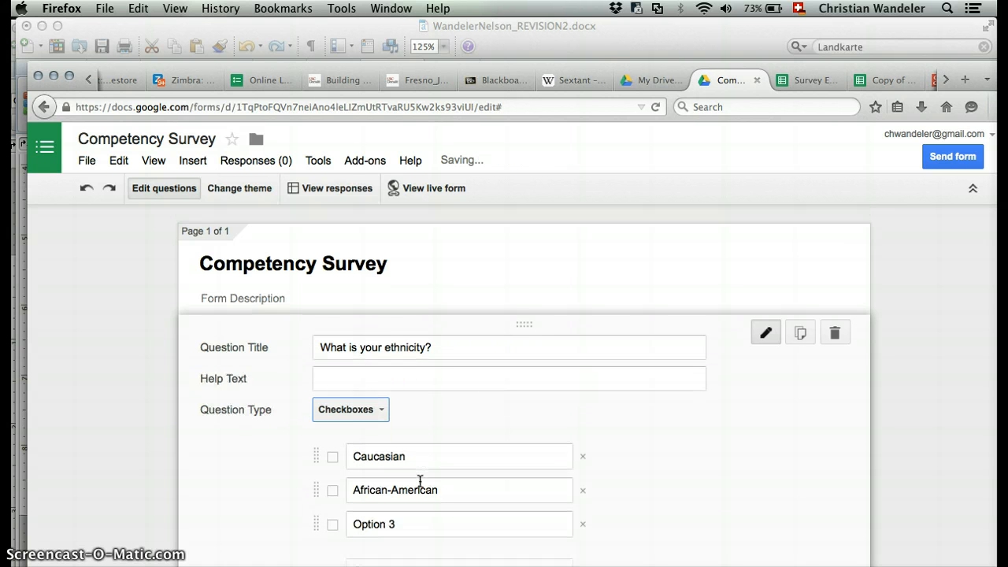
pyautogui.click(335, 356)
pyautogui.click(334, 422)
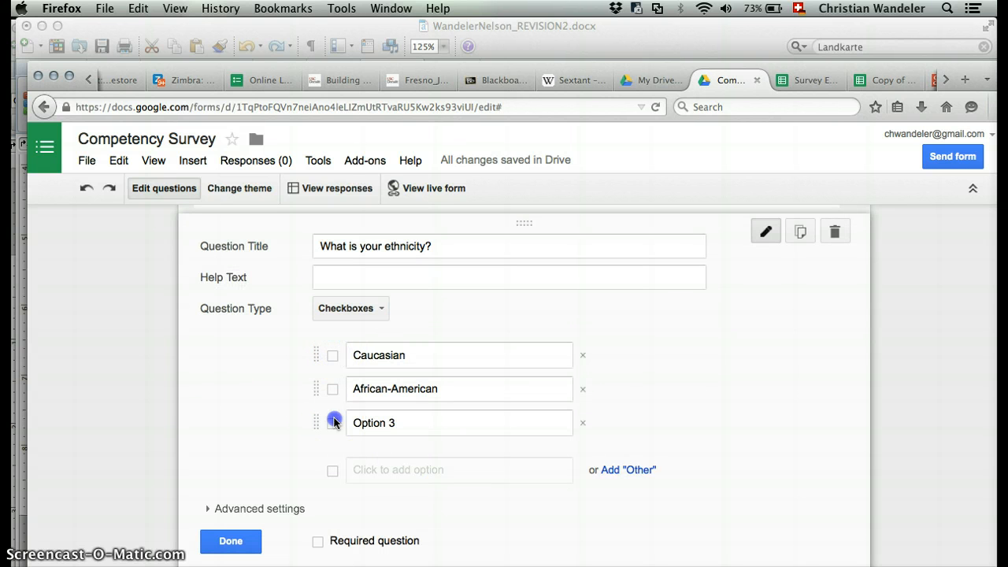
pyautogui.click(376, 312)
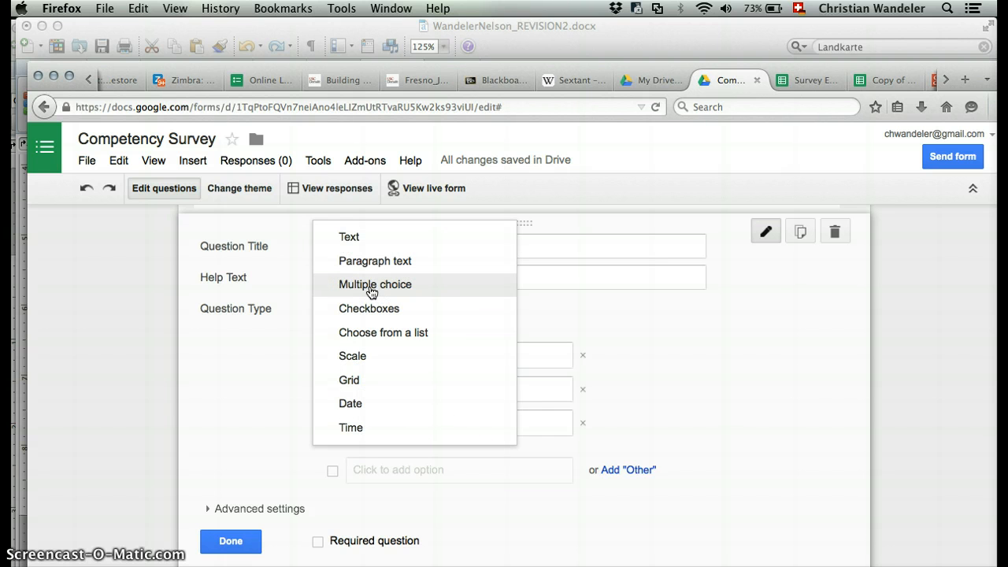
pyautogui.click(370, 334)
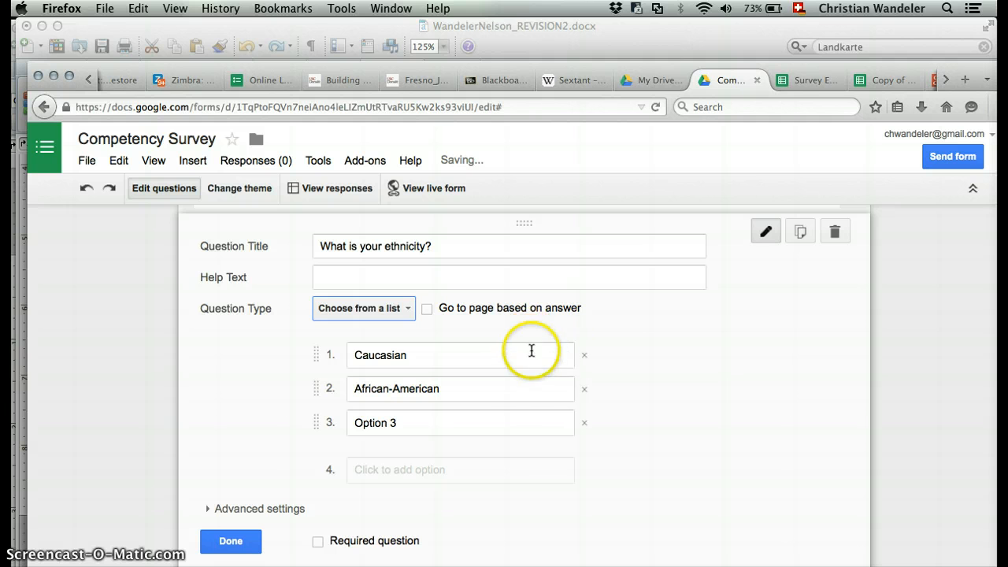
# Change the question to a Scale from 1 to 5 and retitle it "I am open-minded to new ideas.".
pyautogui.click(407, 308)
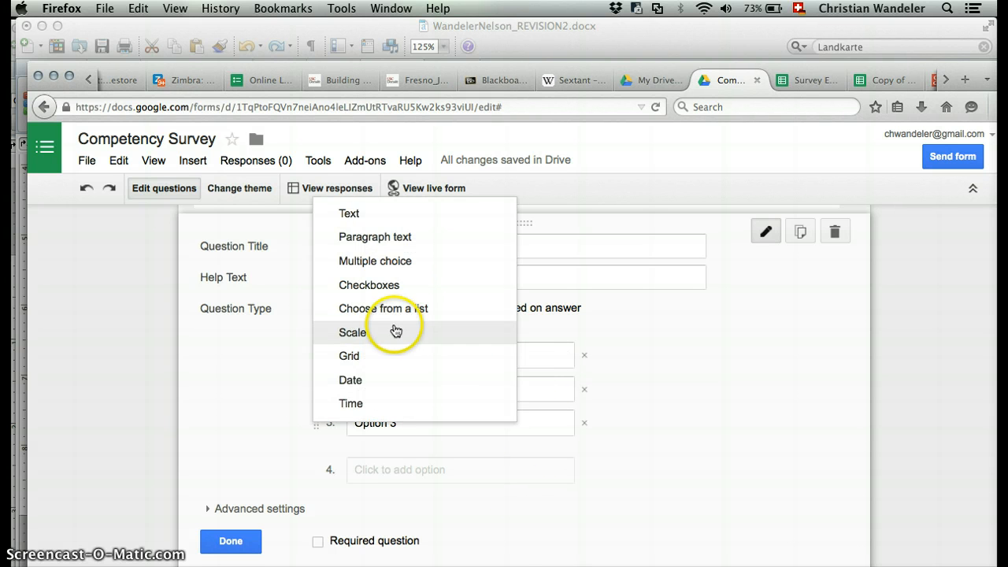
pyautogui.click(394, 330)
pyautogui.click(380, 353)
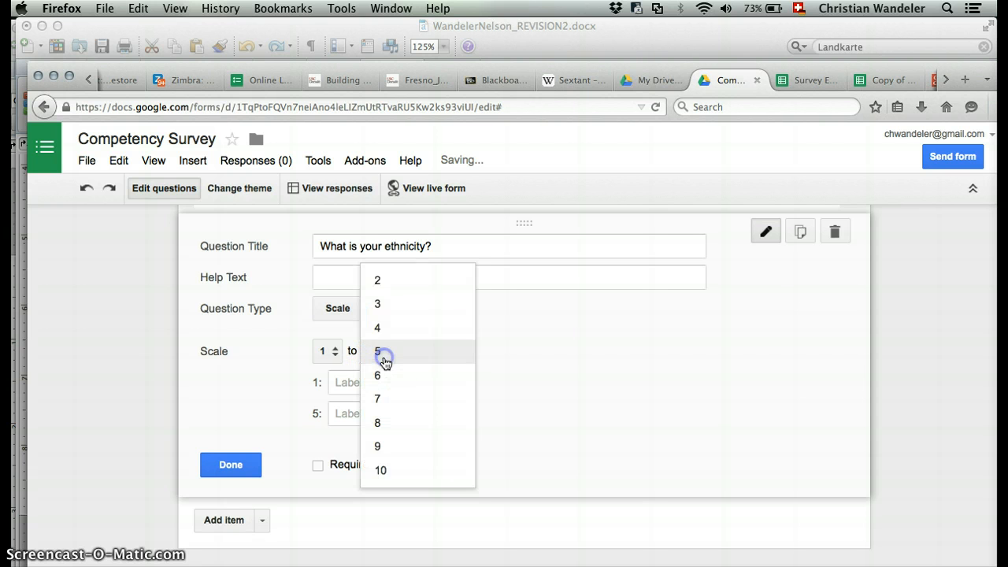
pyautogui.click(382, 359)
pyautogui.moveTo(443, 244); pyautogui.dragTo(296, 240)
pyautogui.write('I am open-minded to new ideas.')
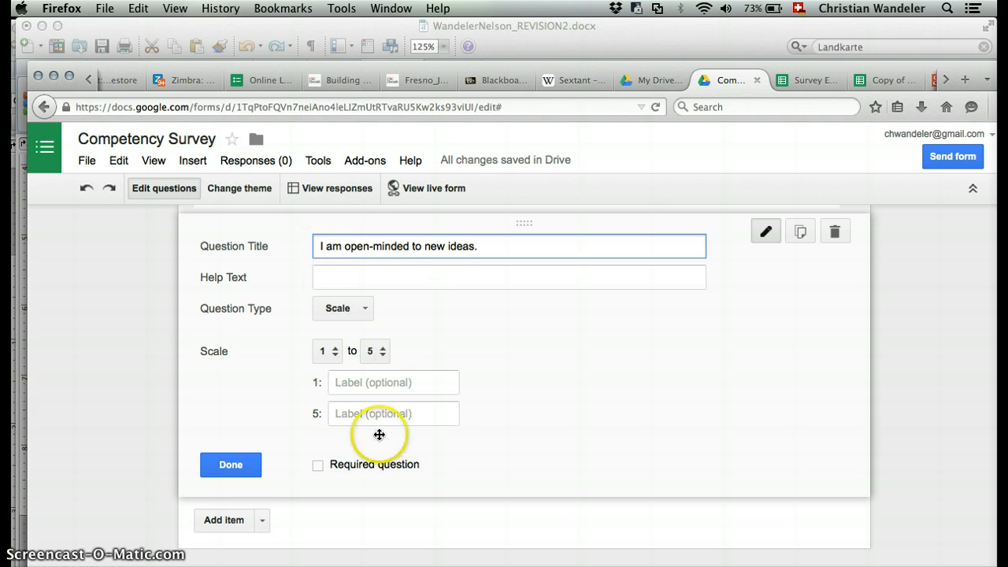
# Raise the scale's upper limit to 6, and after that to 7.
pyautogui.click(383, 354)
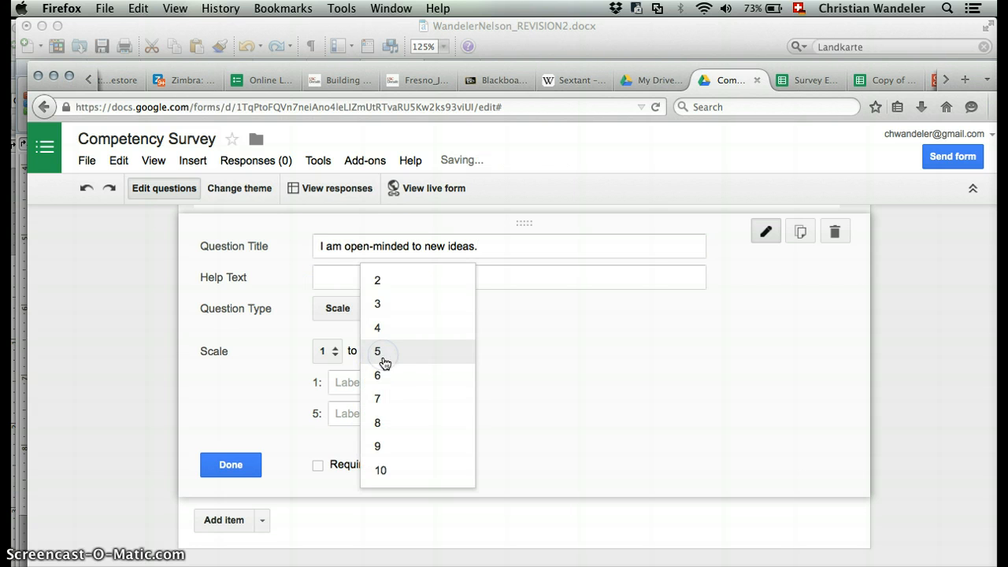
pyautogui.click(383, 378)
pyautogui.click(383, 354)
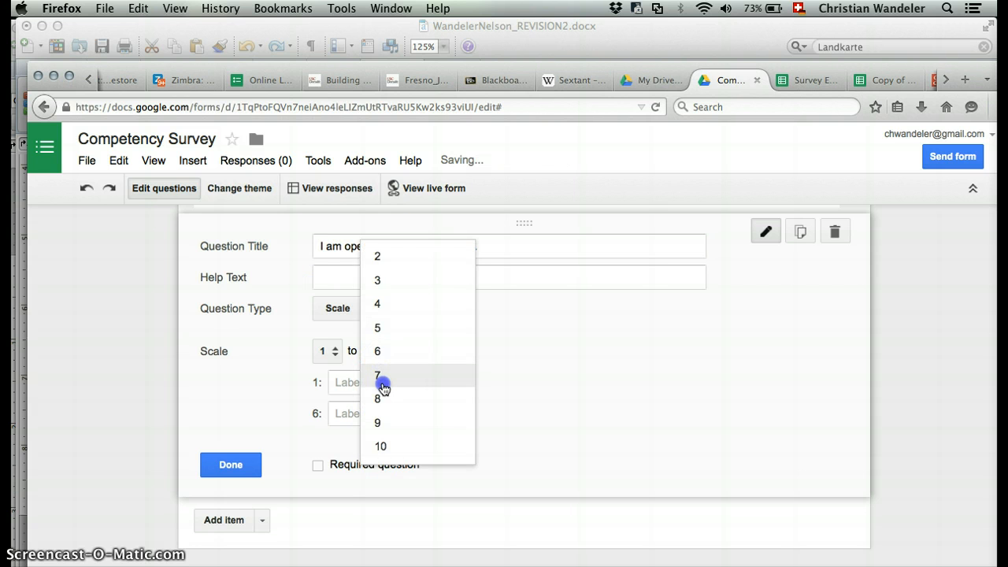
pyautogui.click(383, 377)
# Try 0 as the scale's lower limit and set it back to 1.
pyautogui.click(324, 351)
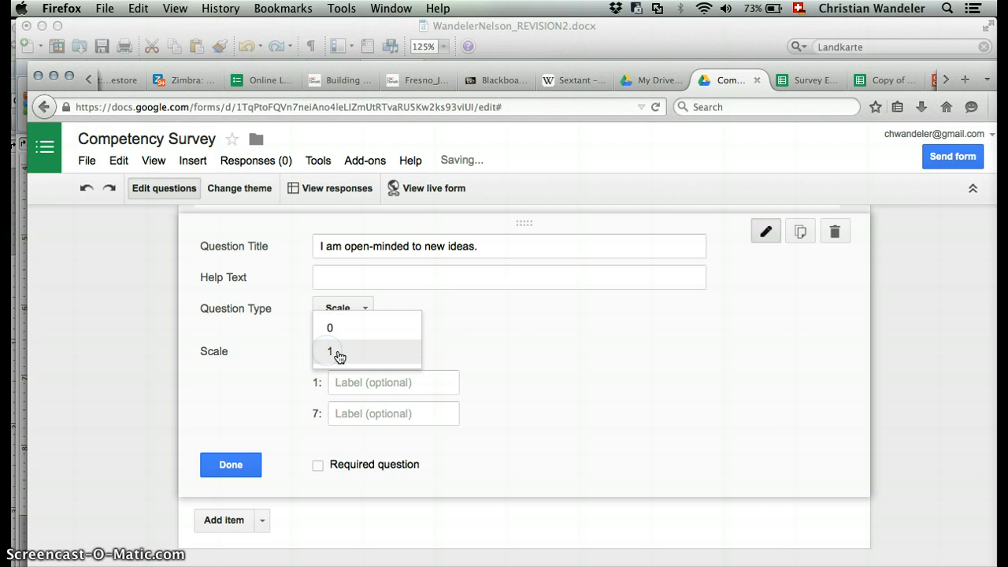
pyautogui.click(332, 328)
pyautogui.click(326, 352)
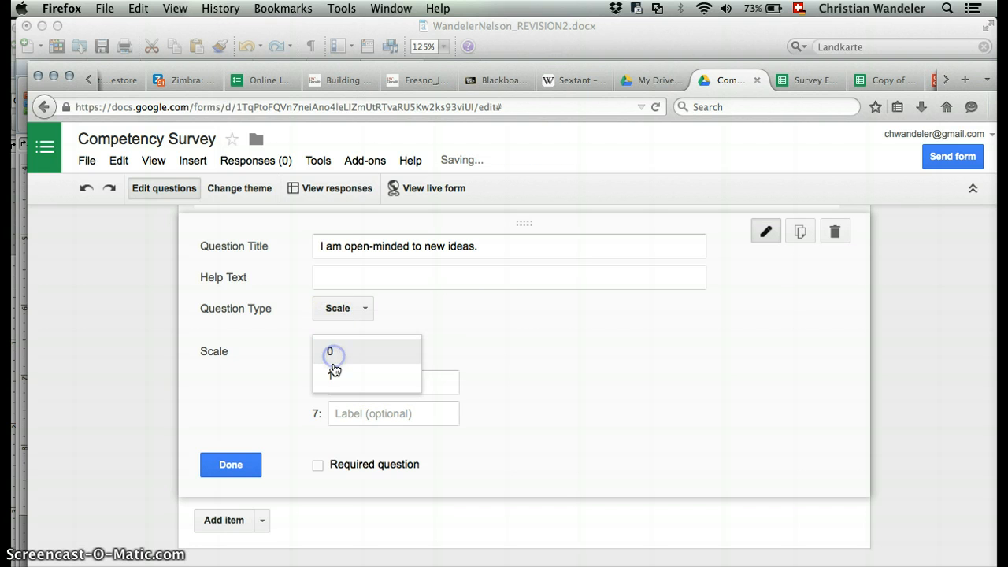
pyautogui.click(334, 372)
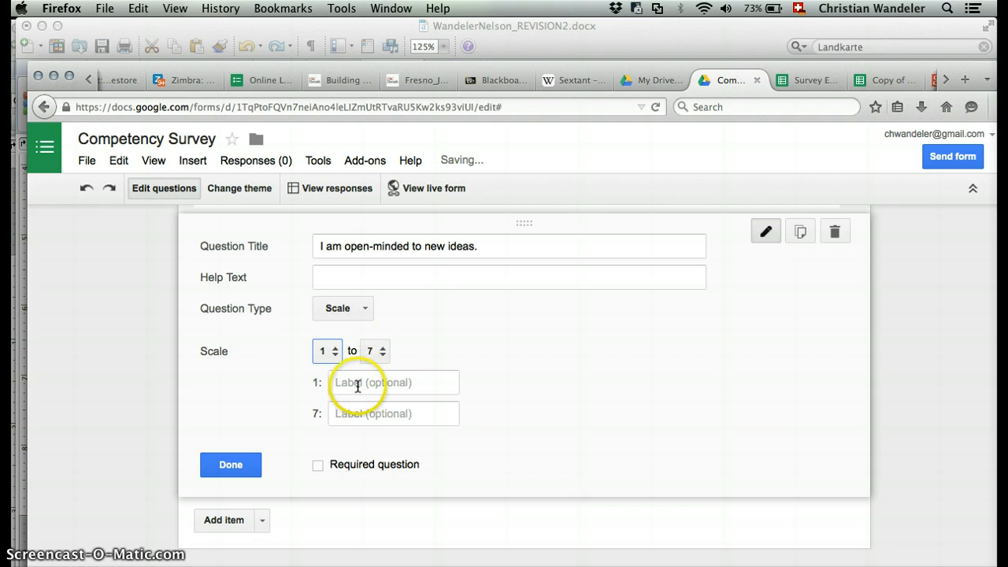
pyautogui.click(356, 383)
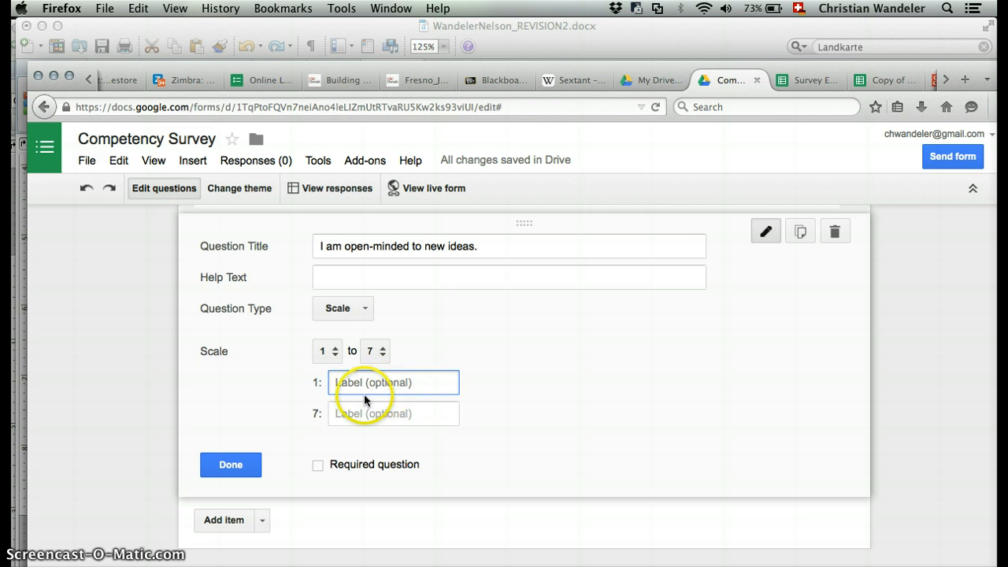
# Change the question type to Grid and examine its row, column and advanced settings.
pyautogui.click(364, 308)
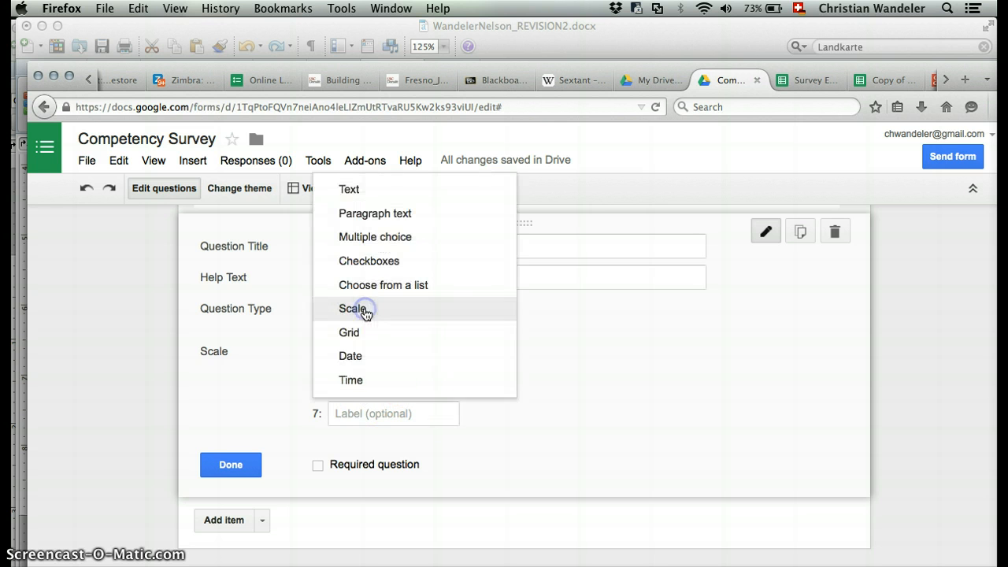
pyautogui.click(362, 337)
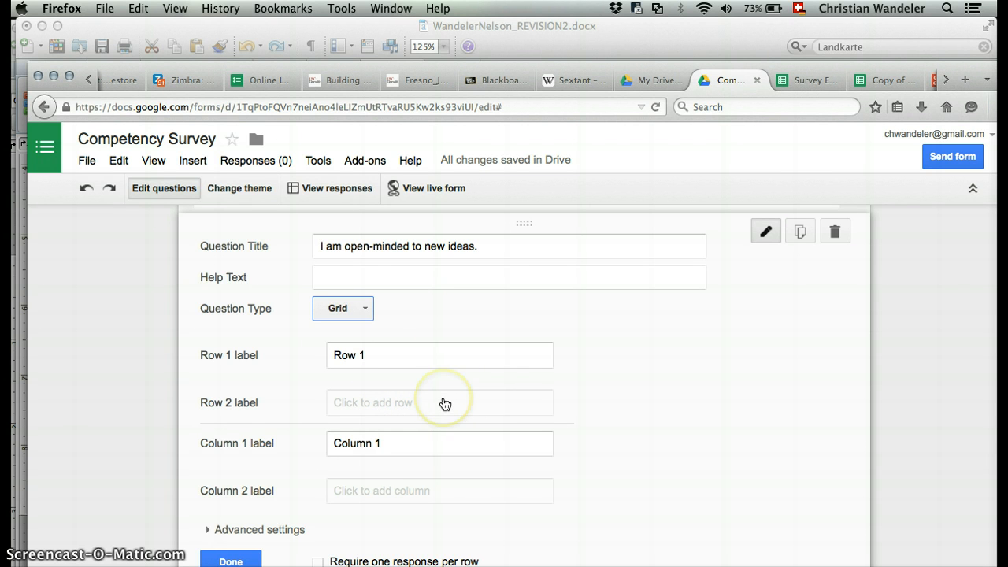
pyautogui.scroll(-2, 445, 403)
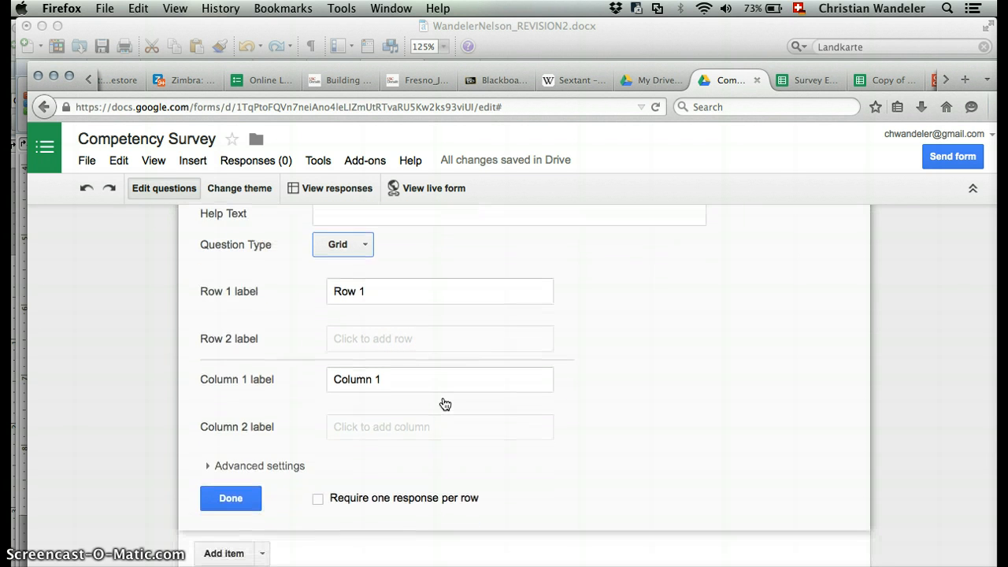
pyautogui.click(429, 401)
pyautogui.scroll(3, 428, 394)
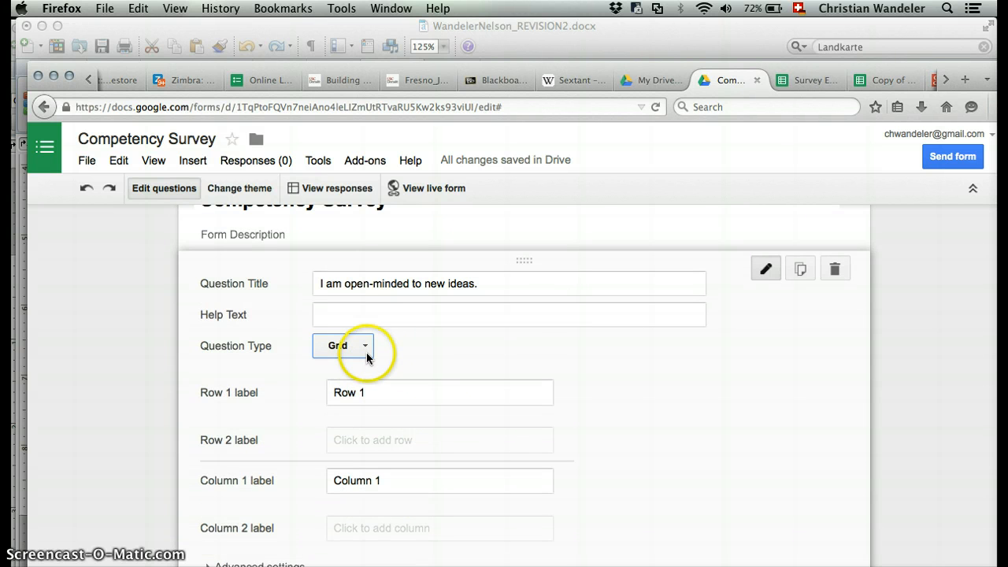
pyautogui.scroll(-3, 378, 383)
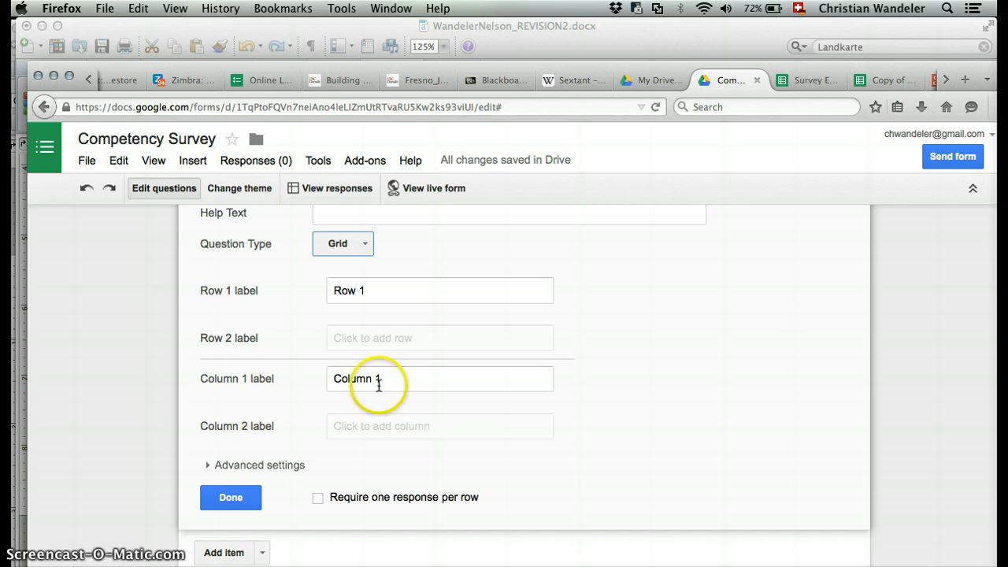
pyautogui.click(221, 453)
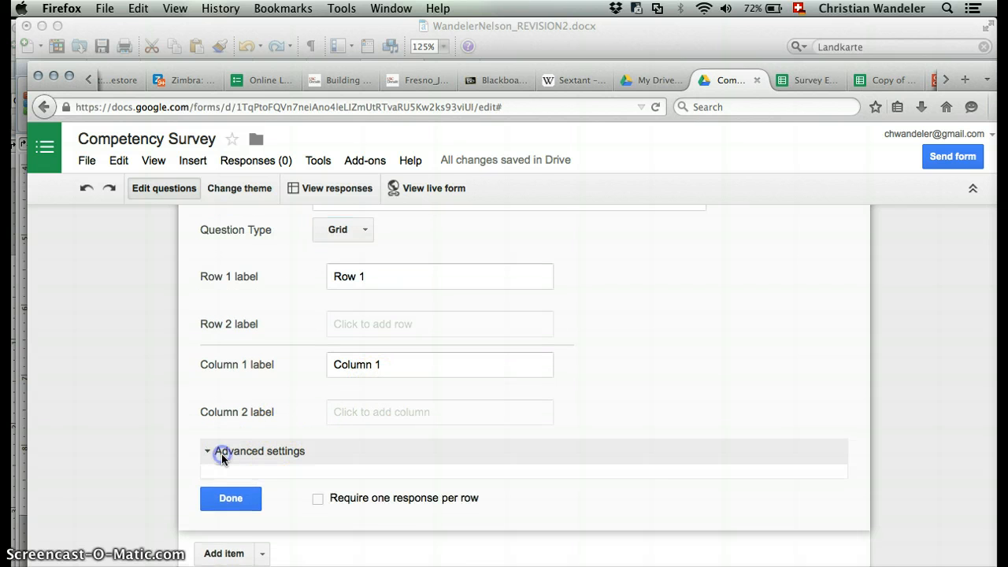
pyautogui.click(221, 453)
pyautogui.scroll(-3, 459, 411)
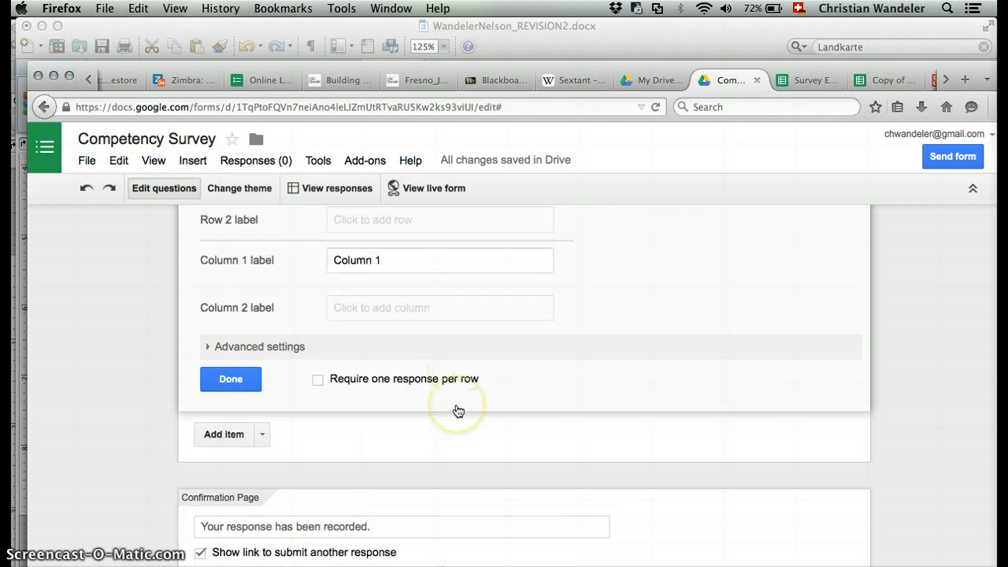
pyautogui.scroll(3, 458, 411)
# Switch the question type to Date and on to Time, and finish editing the question.
pyautogui.click(367, 237)
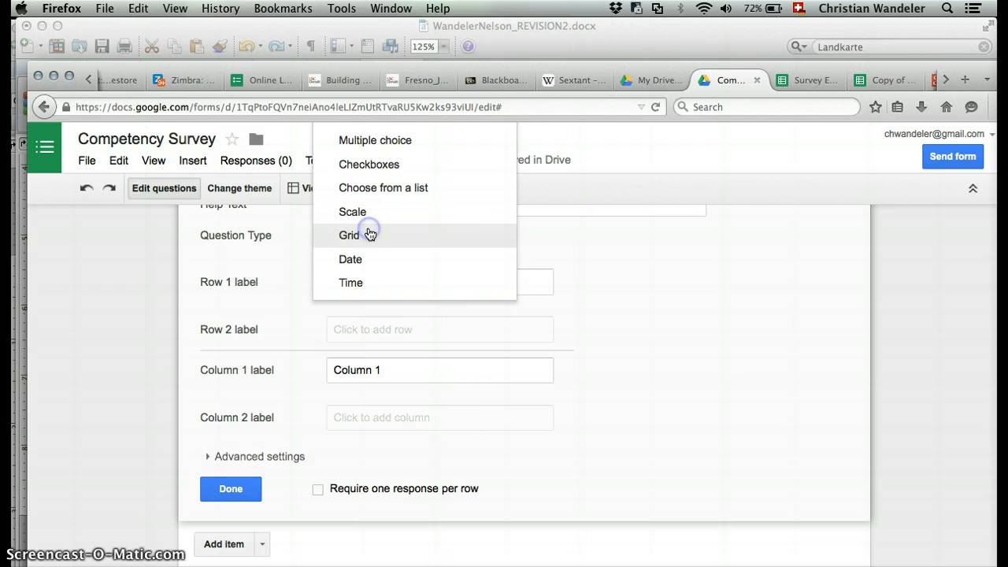
pyautogui.click(417, 258)
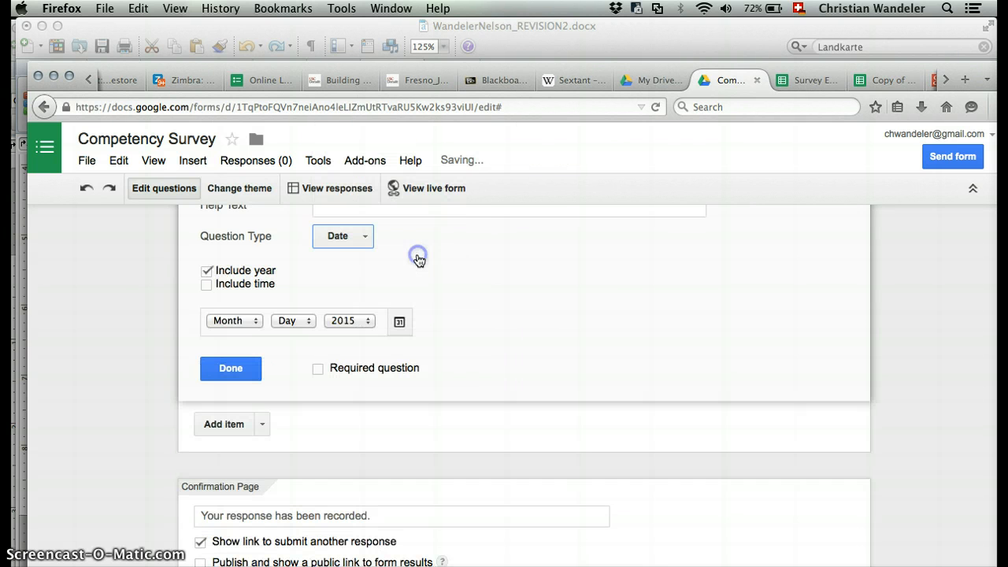
pyautogui.click(361, 234)
pyautogui.click(355, 260)
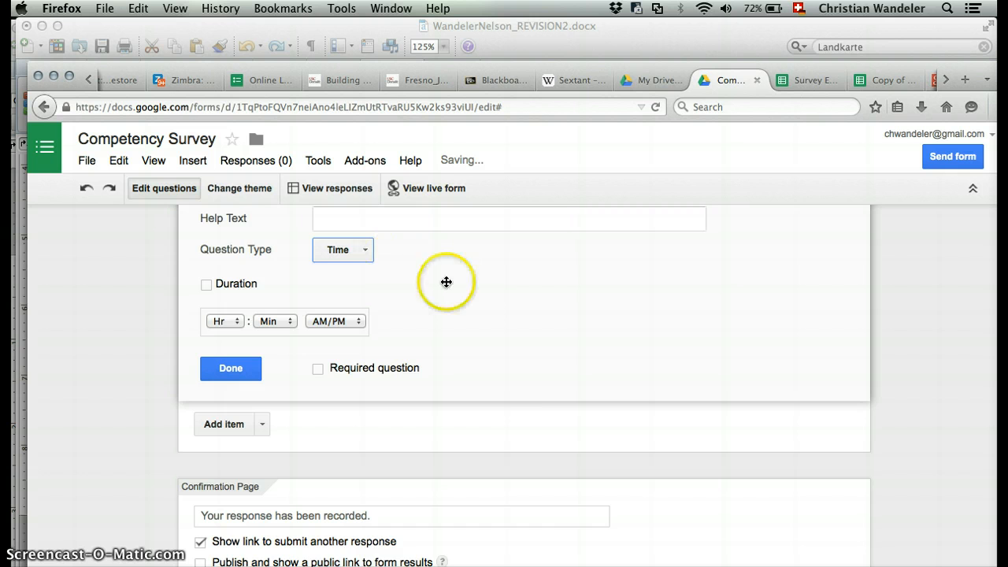
pyautogui.scroll(1, 445, 282)
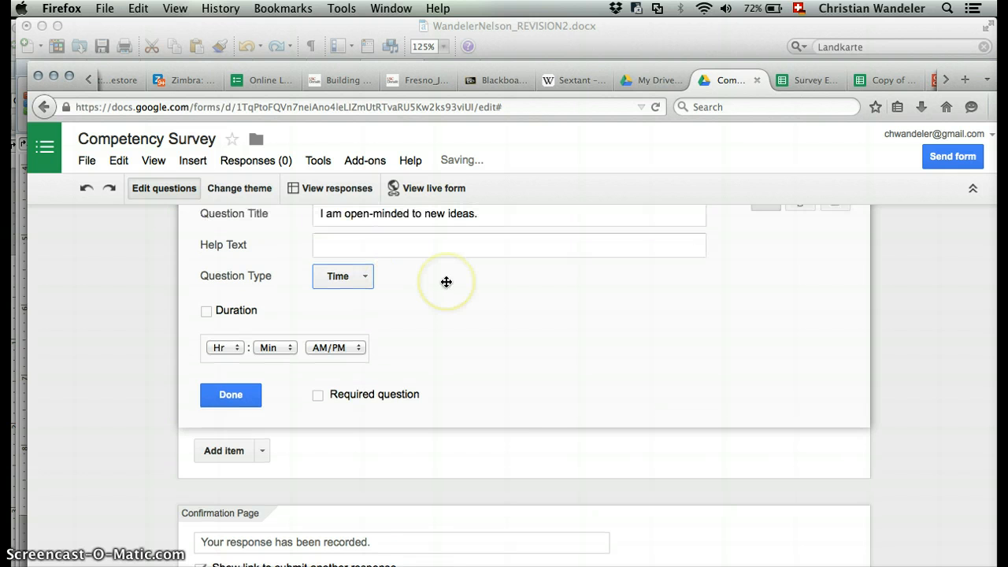
pyautogui.click(226, 400)
pyautogui.scroll(3, 557, 402)
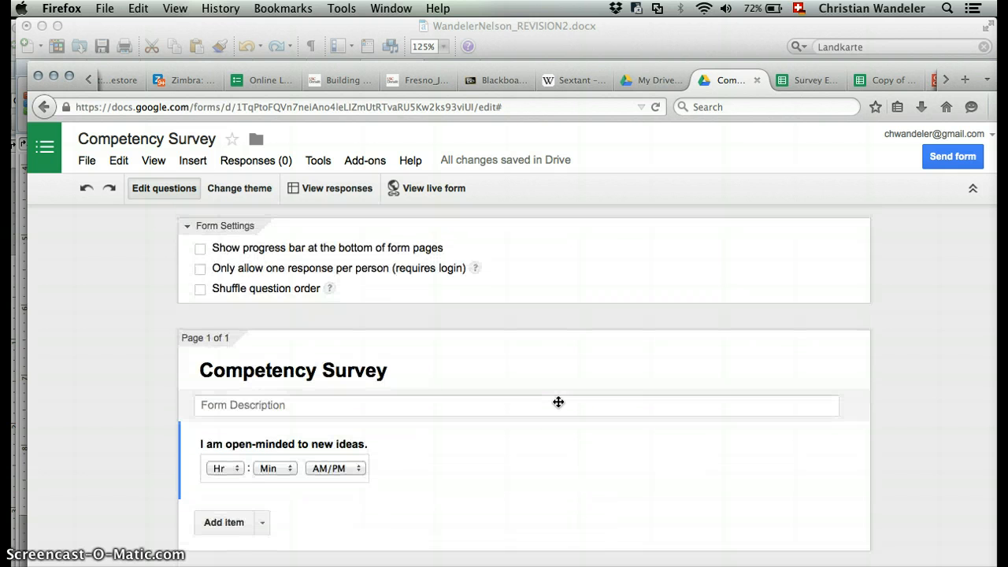
pyautogui.scroll(-3, 557, 402)
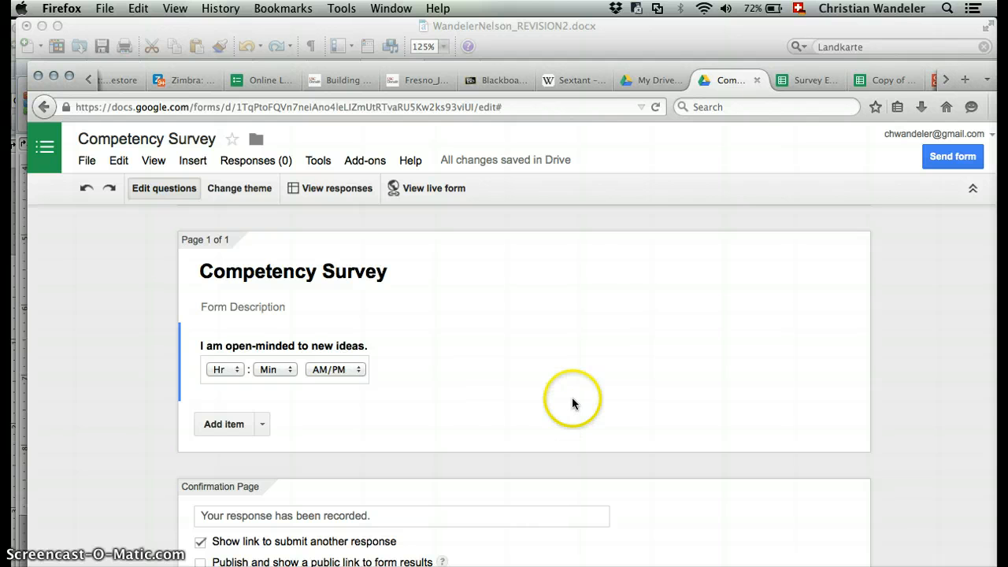
# Examine the form's sending options, including the link to share and the HTML code for embedding it in a website.
pyautogui.moveTo(801, 381)
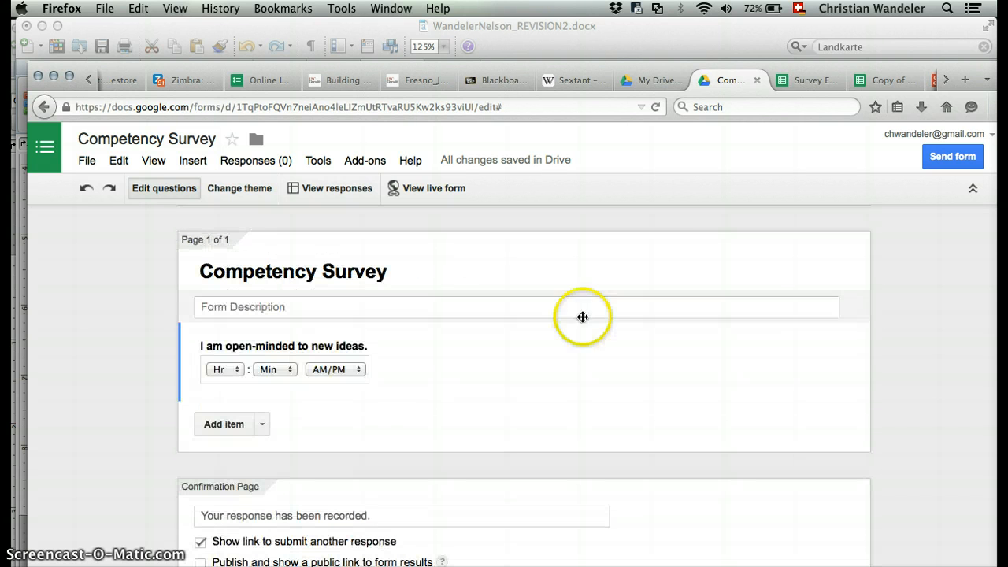
pyautogui.click(943, 159)
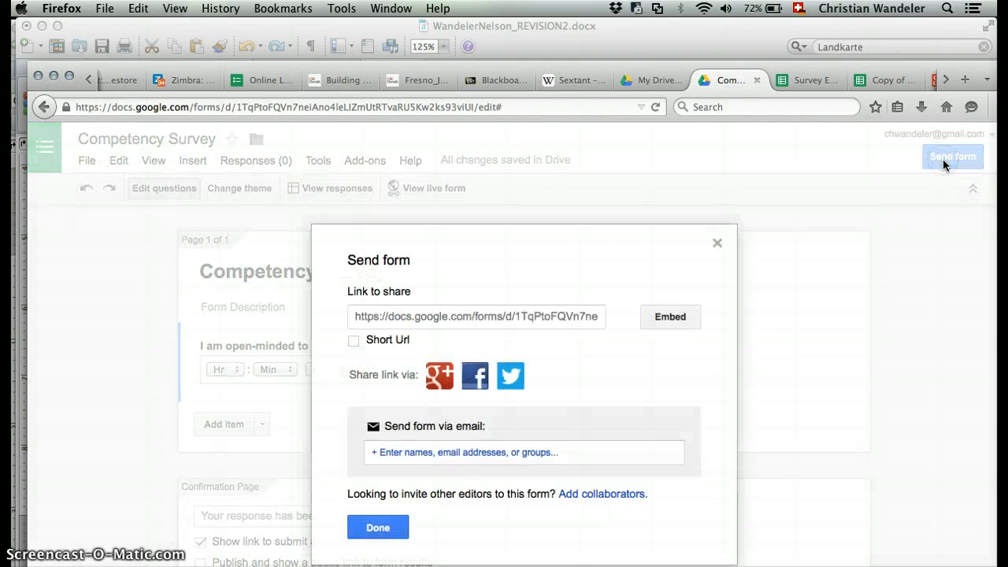
pyautogui.click(412, 316)
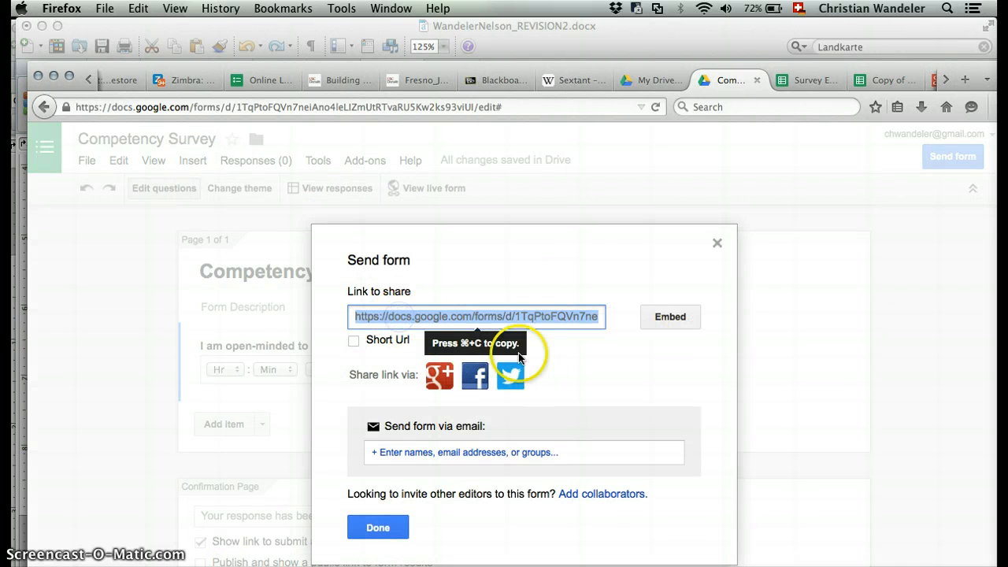
pyautogui.click(675, 320)
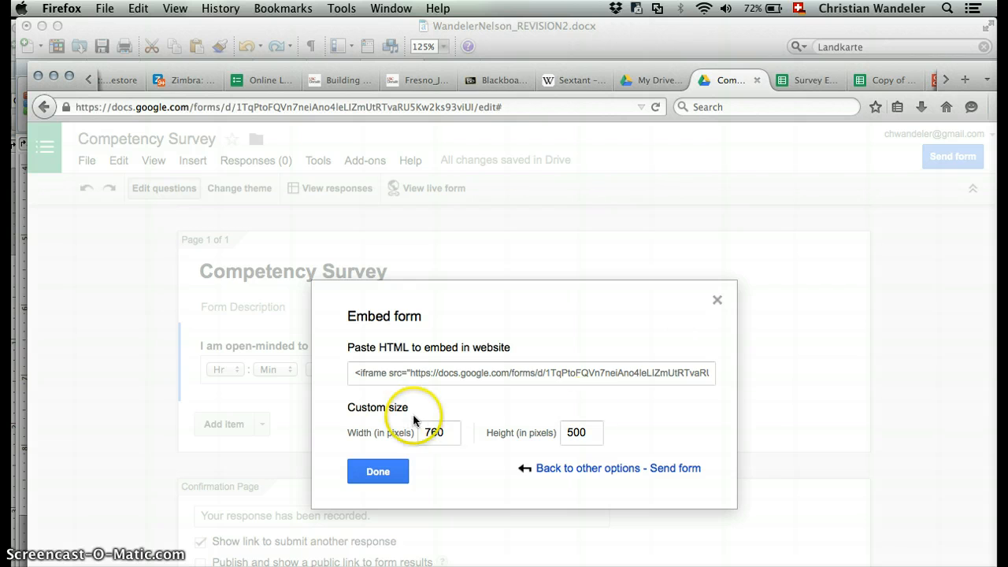
pyautogui.click(378, 373)
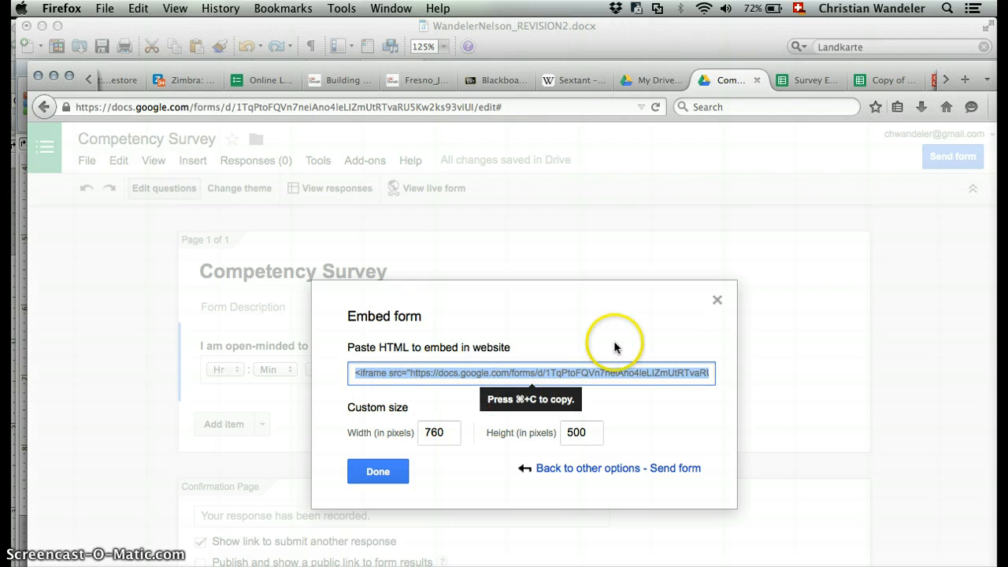
pyautogui.click(718, 303)
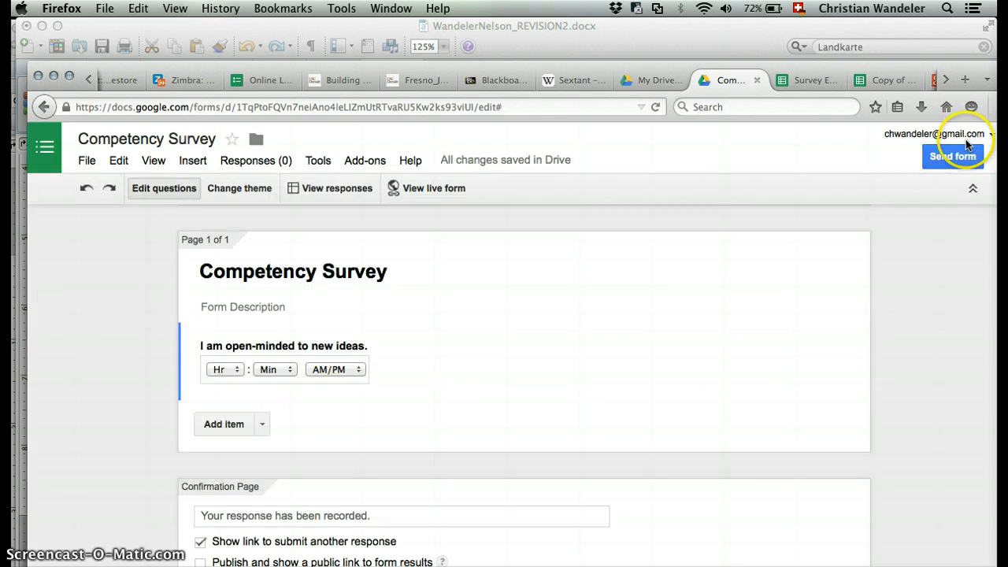
# Review the form's sending options, preview the live form with its time question, and return to the form editor.
pyautogui.click(954, 156)
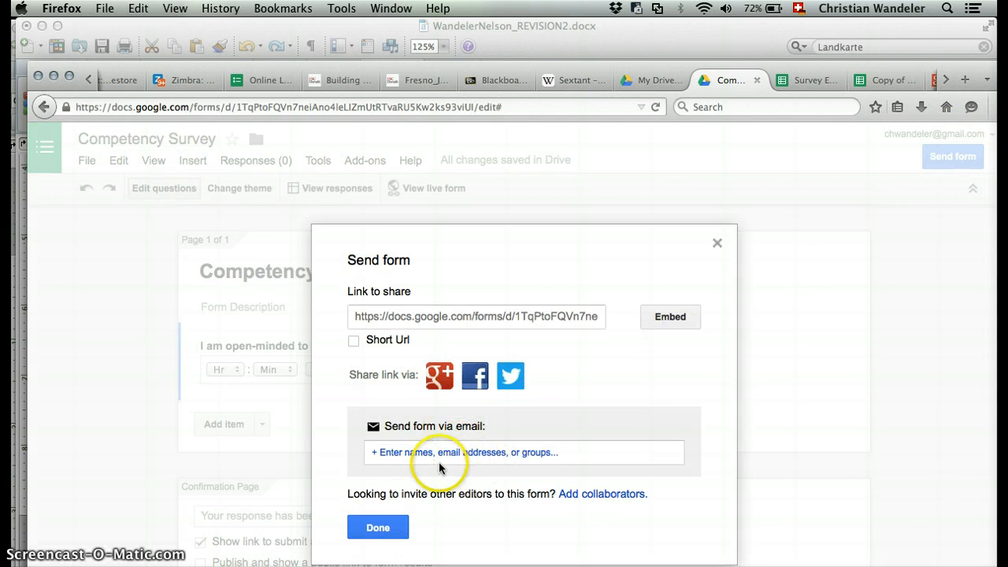
pyautogui.click(716, 241)
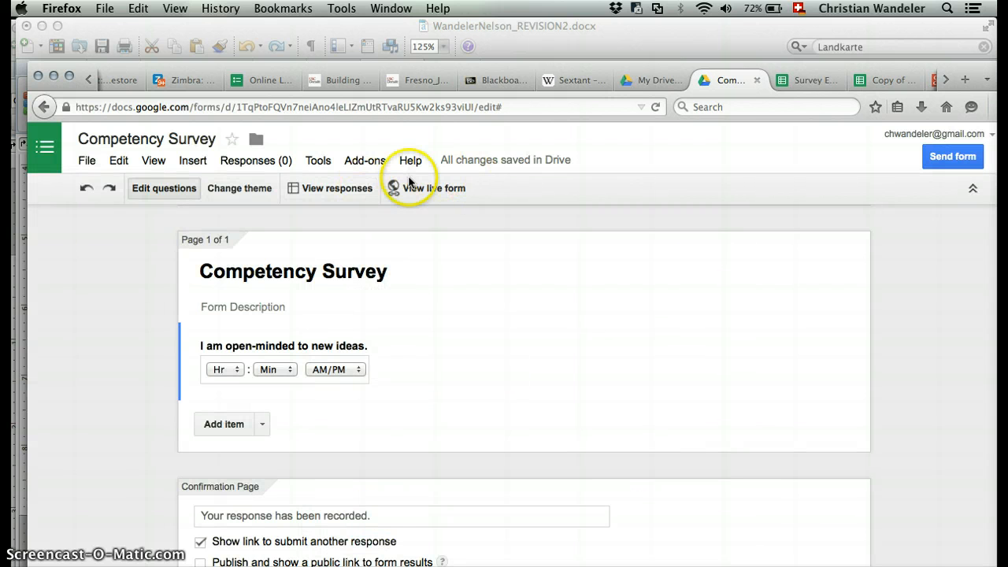
pyautogui.click(431, 189)
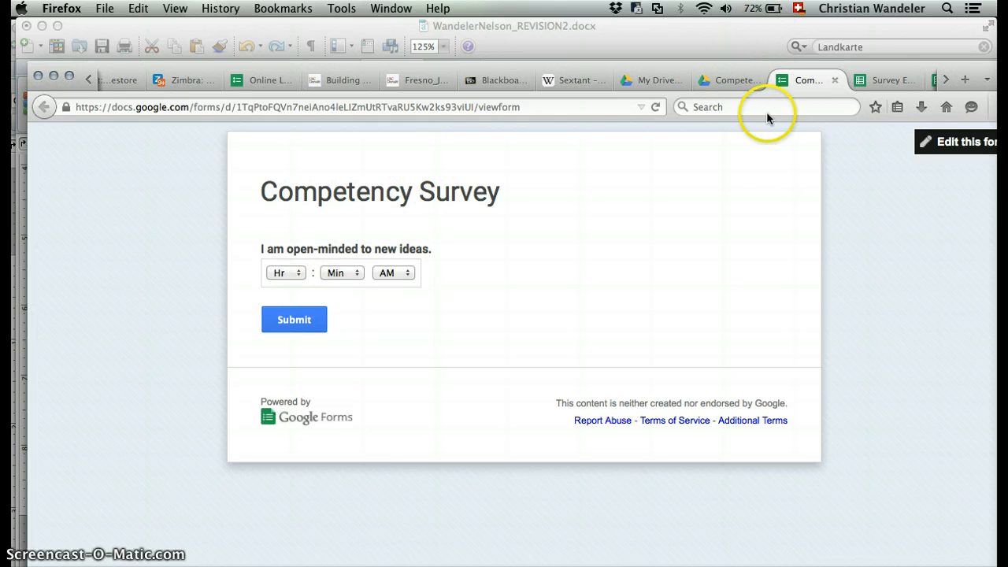
pyautogui.click(734, 82)
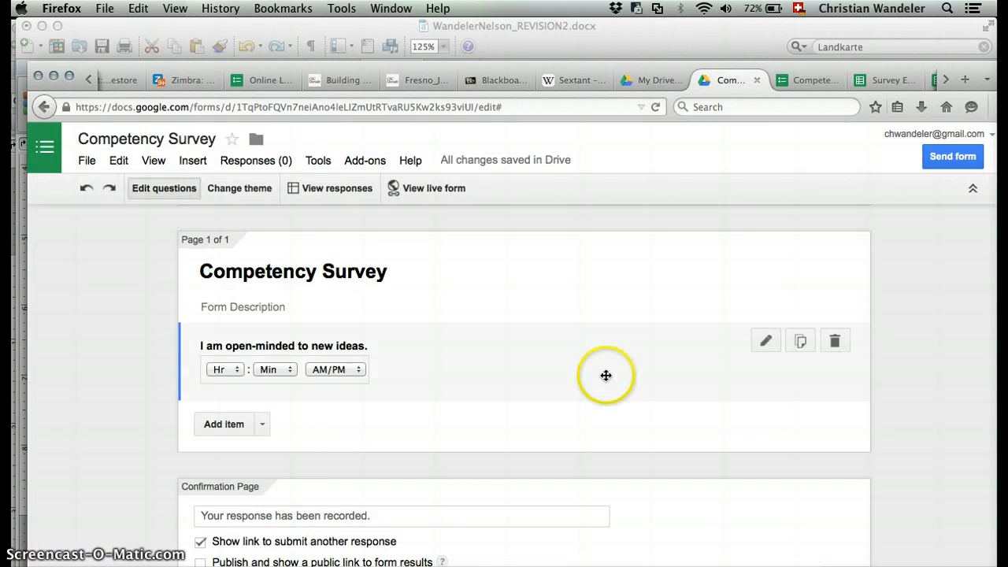
# Change the open-mindedness question's type to Multiple choice and name its first option "yes".
pyautogui.click(766, 342)
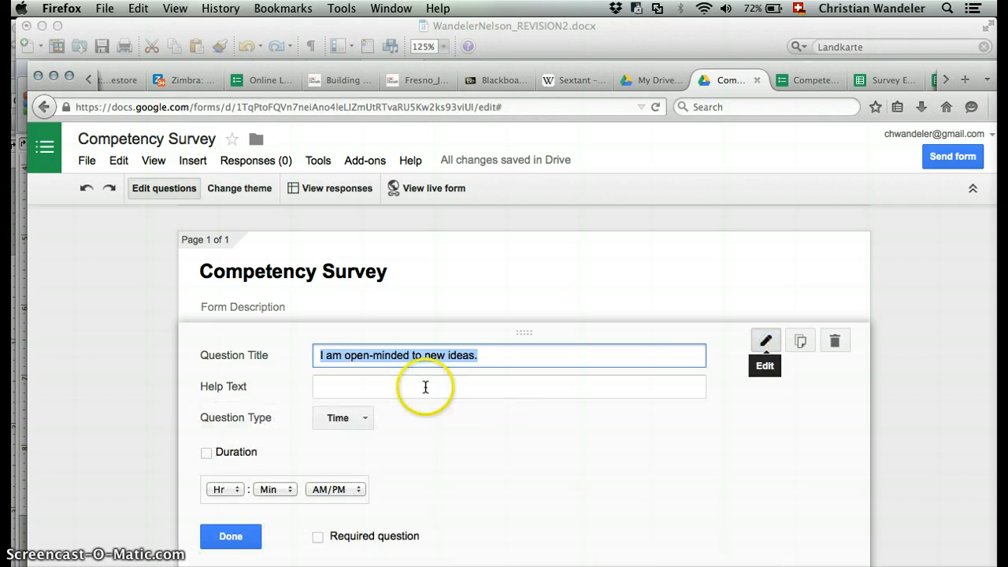
pyautogui.click(367, 417)
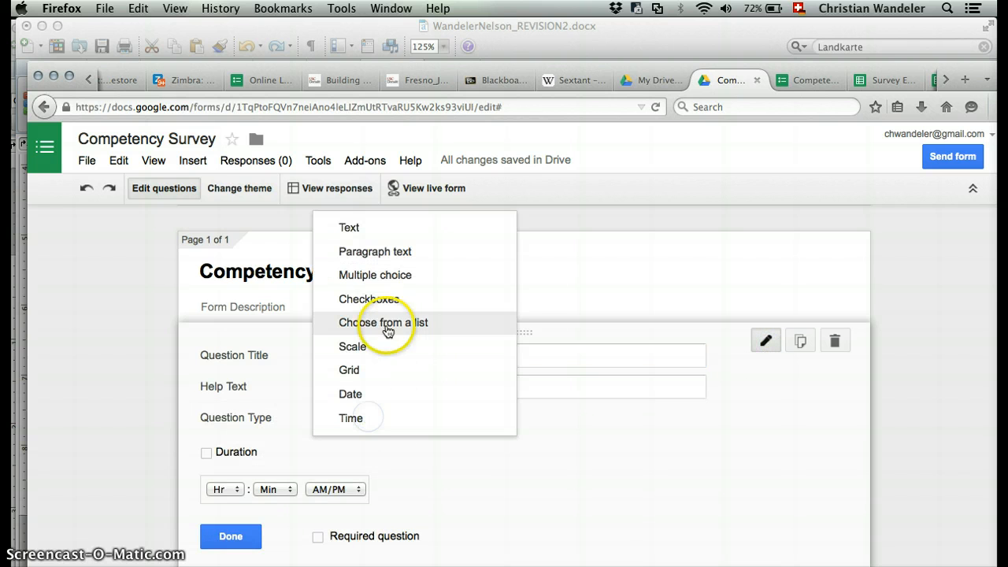
pyautogui.click(378, 275)
pyautogui.click(495, 354)
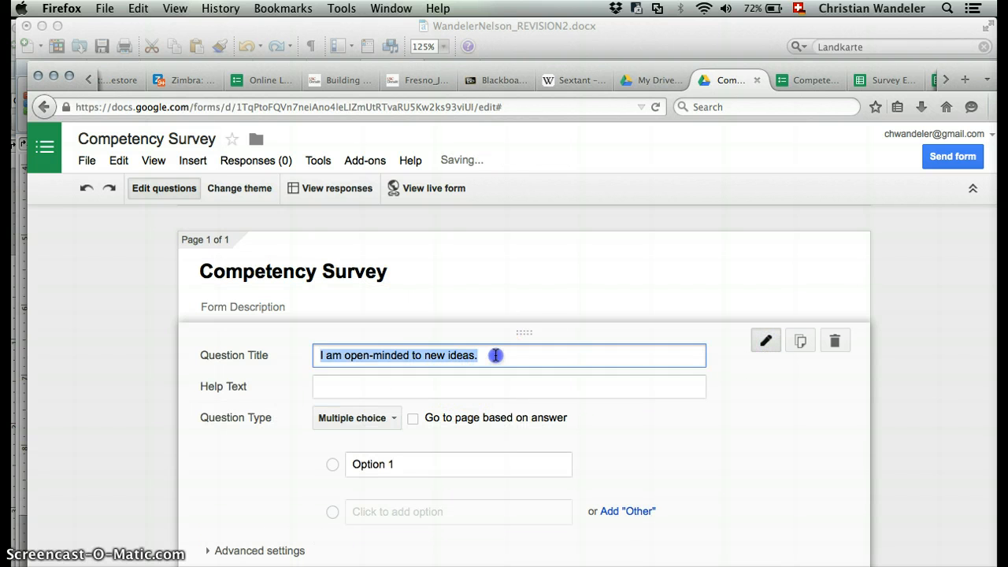
pyautogui.click(336, 462)
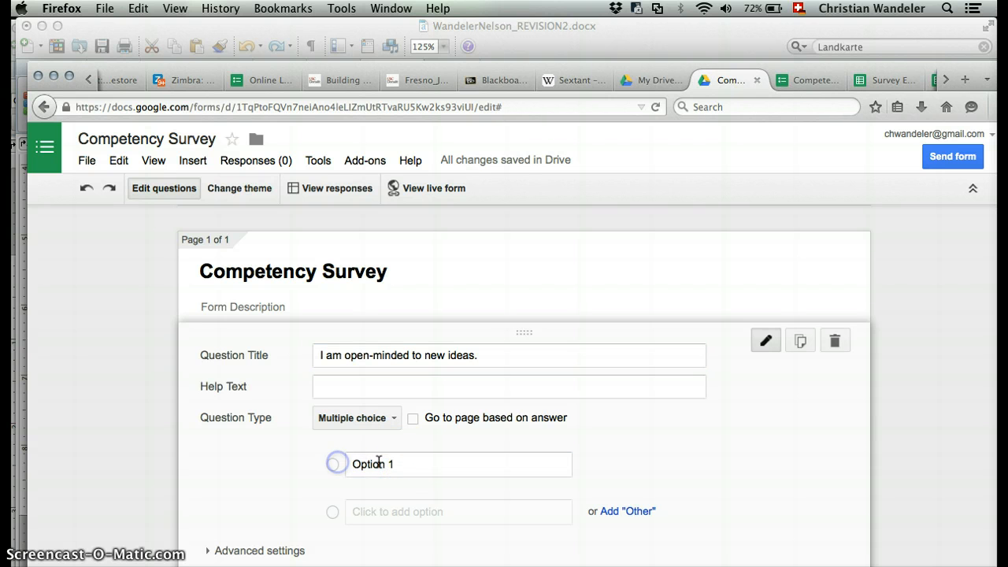
pyautogui.moveTo(403, 462); pyautogui.dragTo(325, 462)
pyautogui.write('yes')
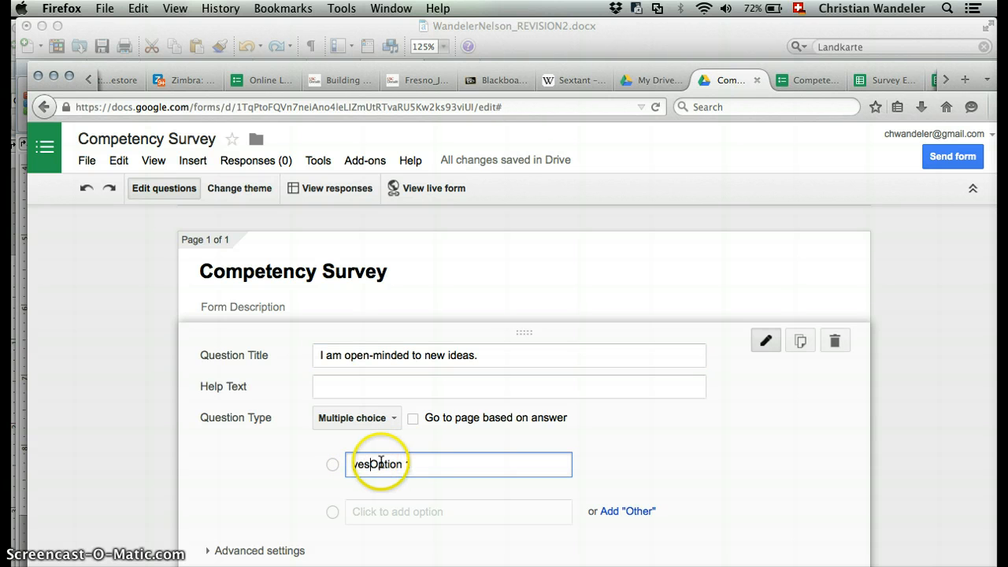
pyautogui.moveTo(413, 464); pyautogui.dragTo(376, 464)
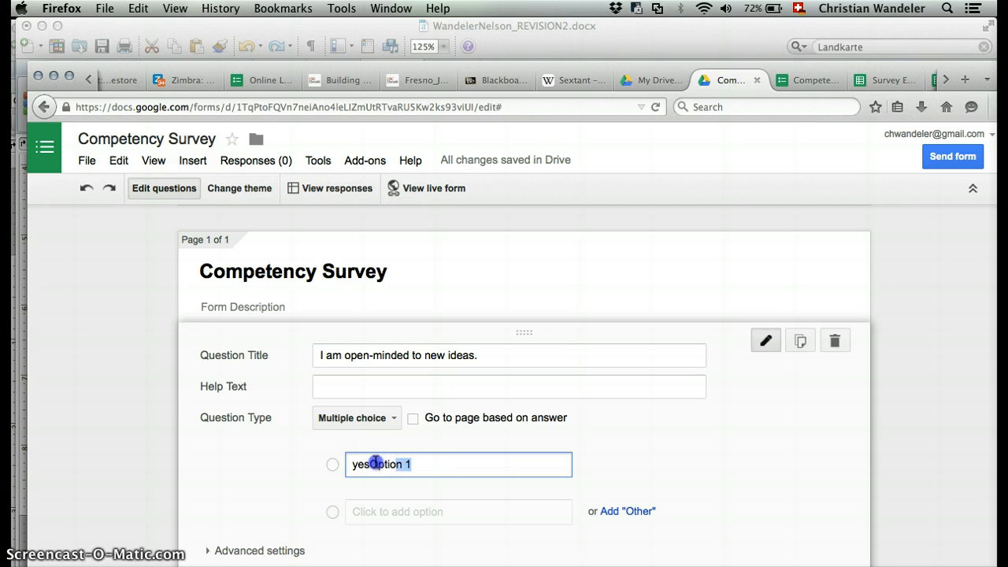
# Add the answer options "sometimes" and "never" and finish editing the question.
pyautogui.click(381, 514)
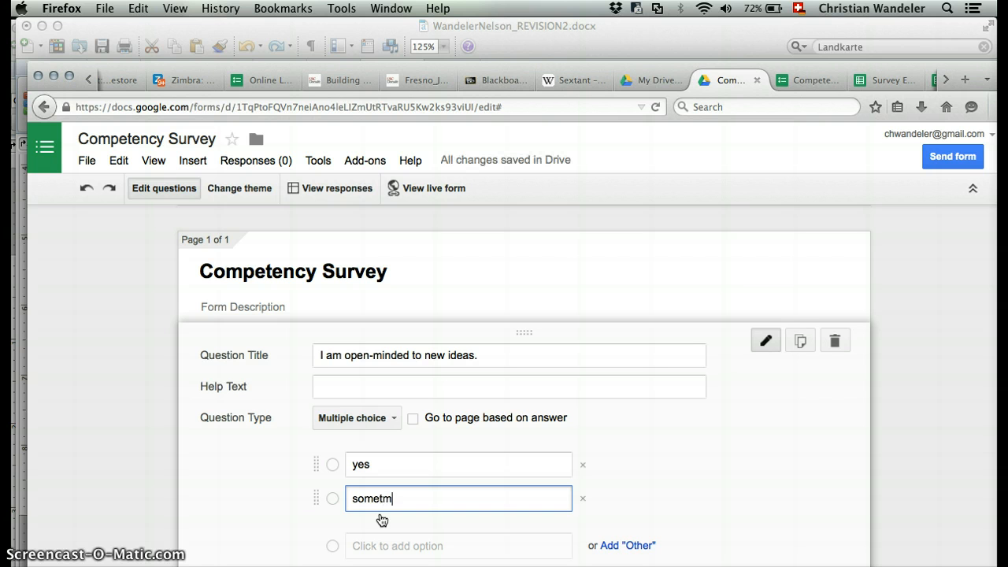
pyautogui.write('sometimes')
pyautogui.click(405, 542)
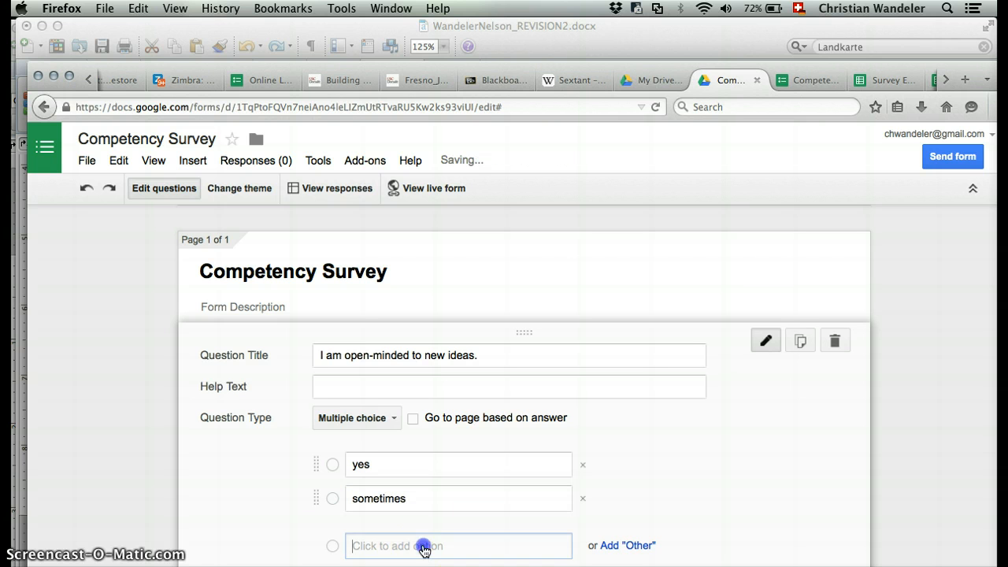
pyautogui.write('neveer')
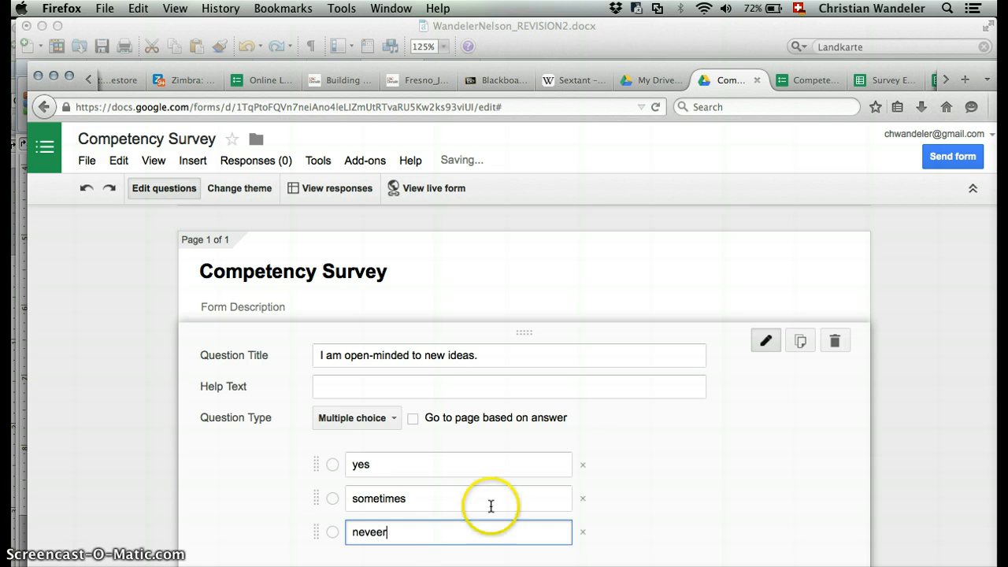
pyautogui.press('BackSpace')
pyautogui.press('BackSpace')
pyautogui.write('r')
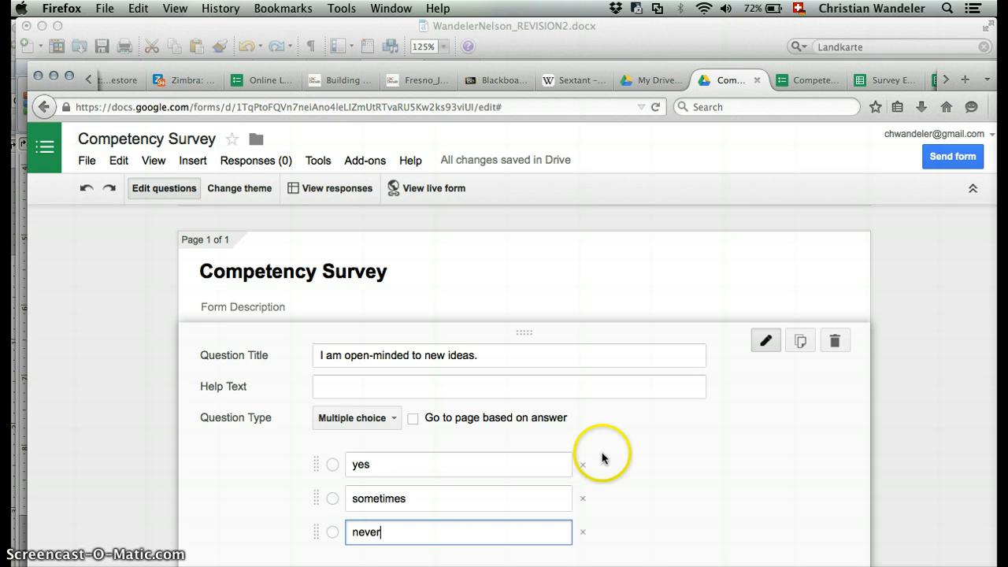
pyautogui.click(750, 252)
pyautogui.scroll(-4, 784, 378)
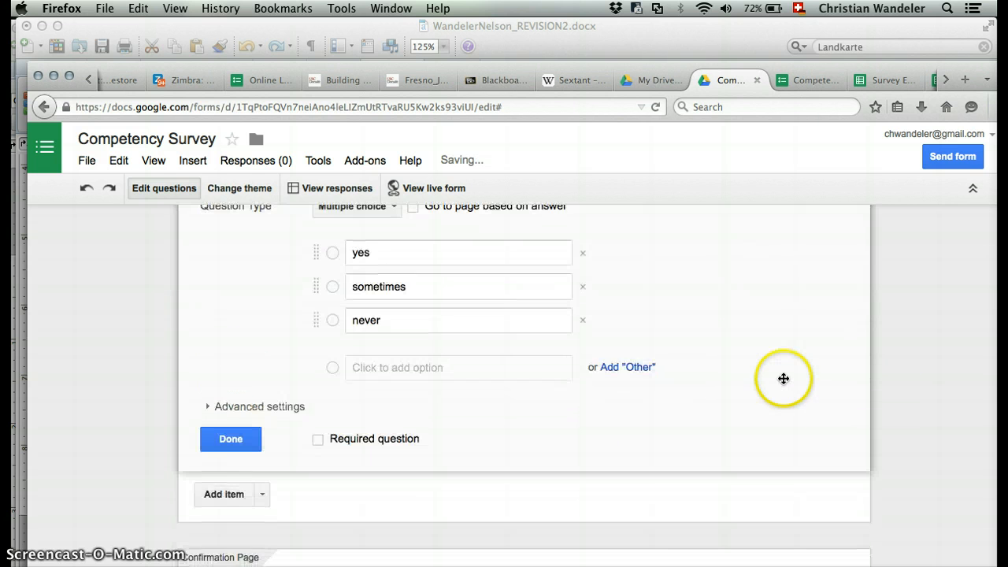
pyautogui.click(234, 436)
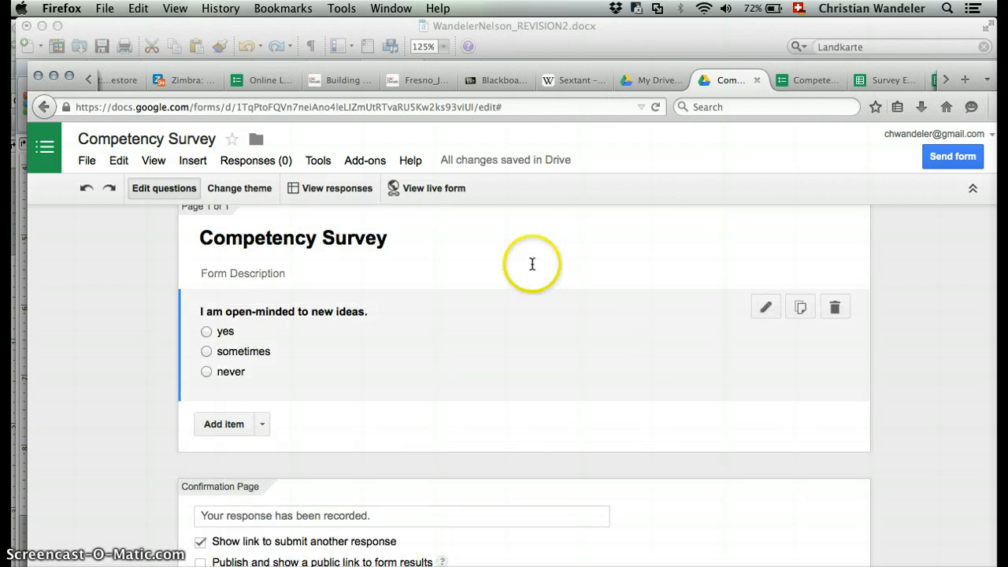
# Preview the multiple-choice question in the live form, try the answer "never", and return to the form editor.
pyautogui.click(418, 193)
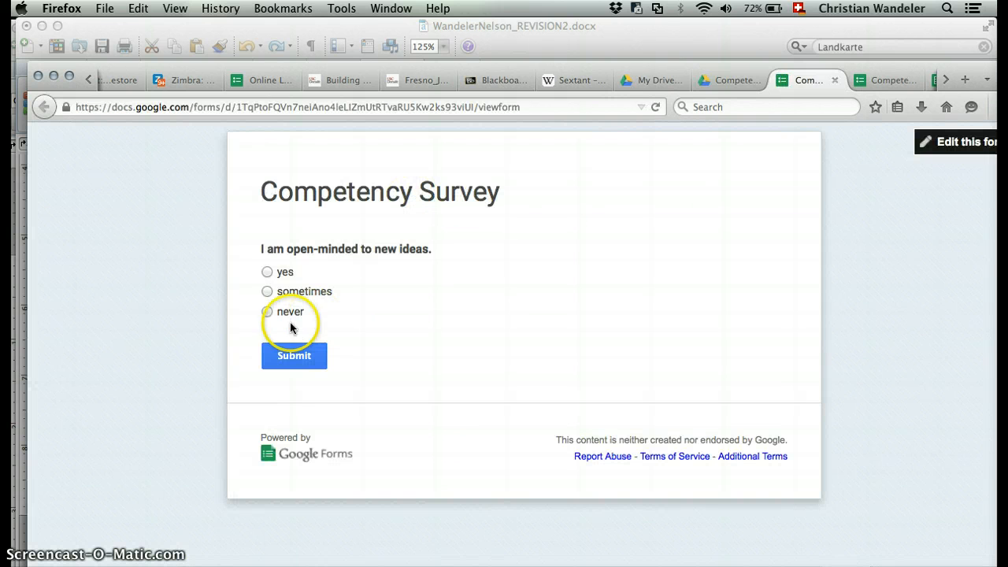
pyautogui.click(267, 272)
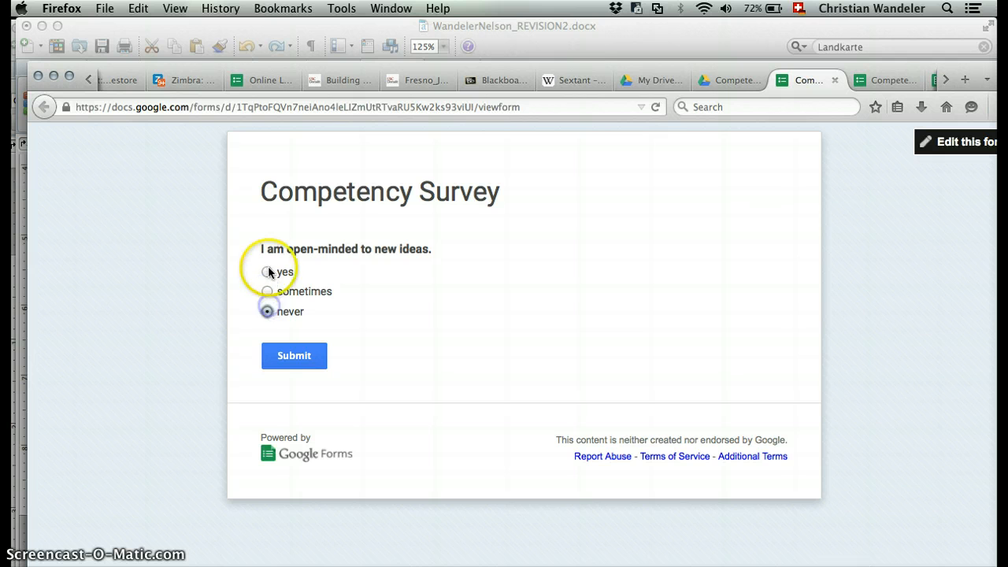
pyautogui.click(737, 68)
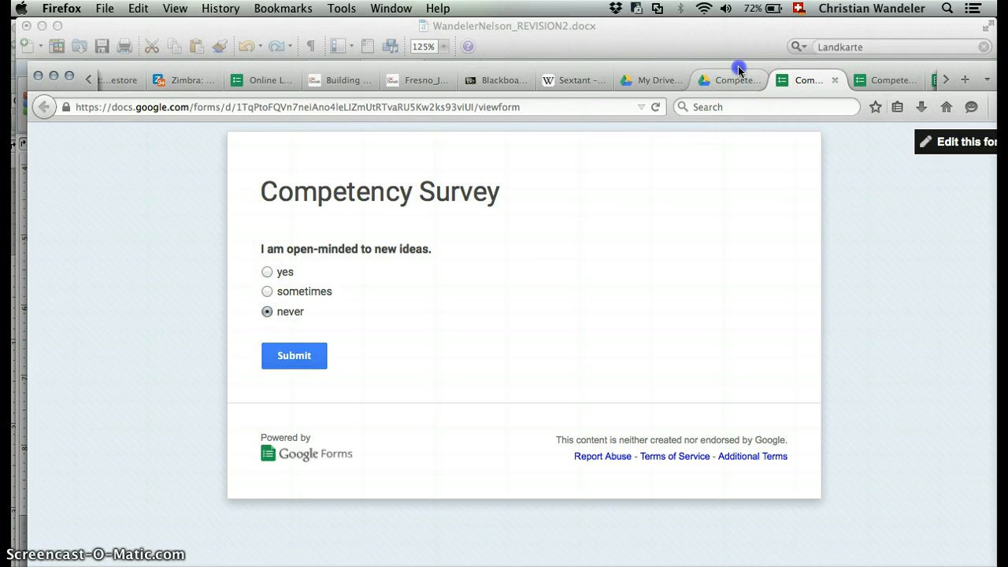
pyautogui.click(736, 82)
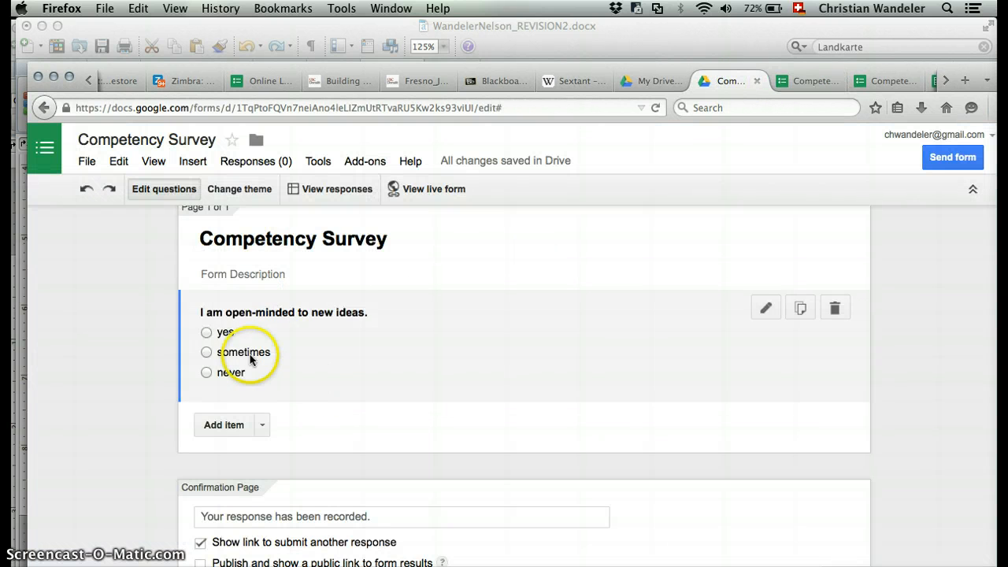
# Change the question type to Checkboxes, keeping the three answer options, and finish editing the question.
pyautogui.moveTo(744, 312)
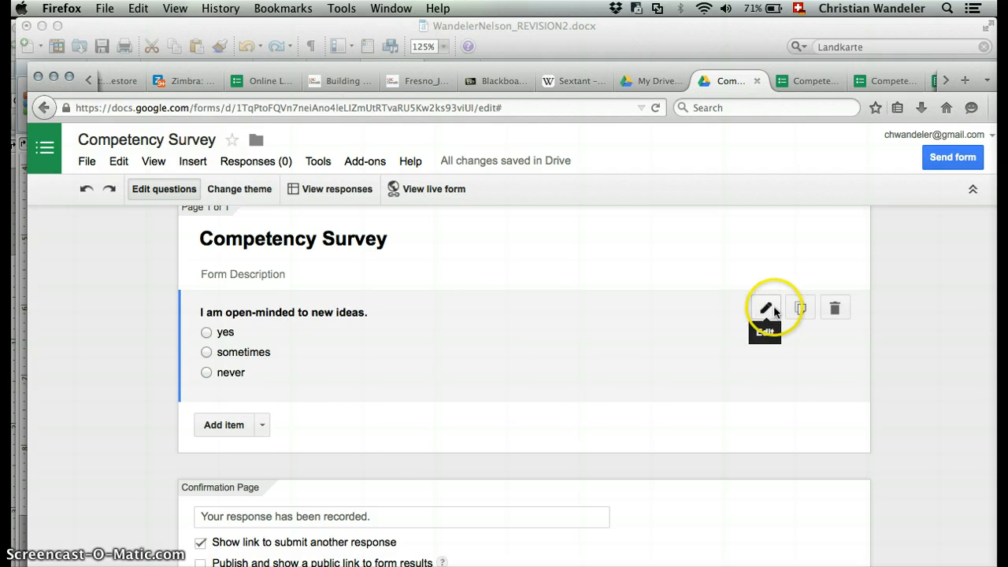
pyautogui.click(765, 308)
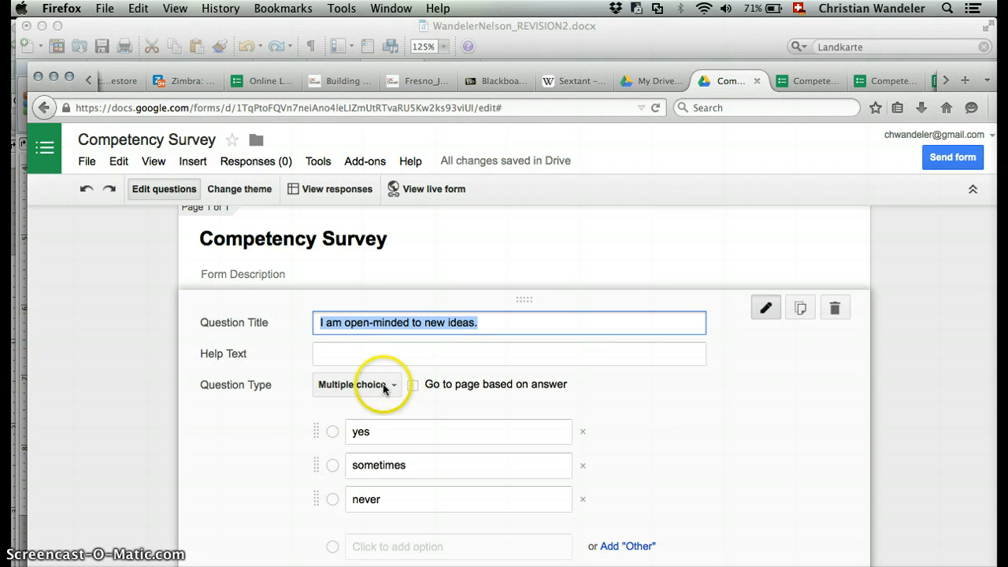
pyautogui.click(387, 385)
pyautogui.click(389, 418)
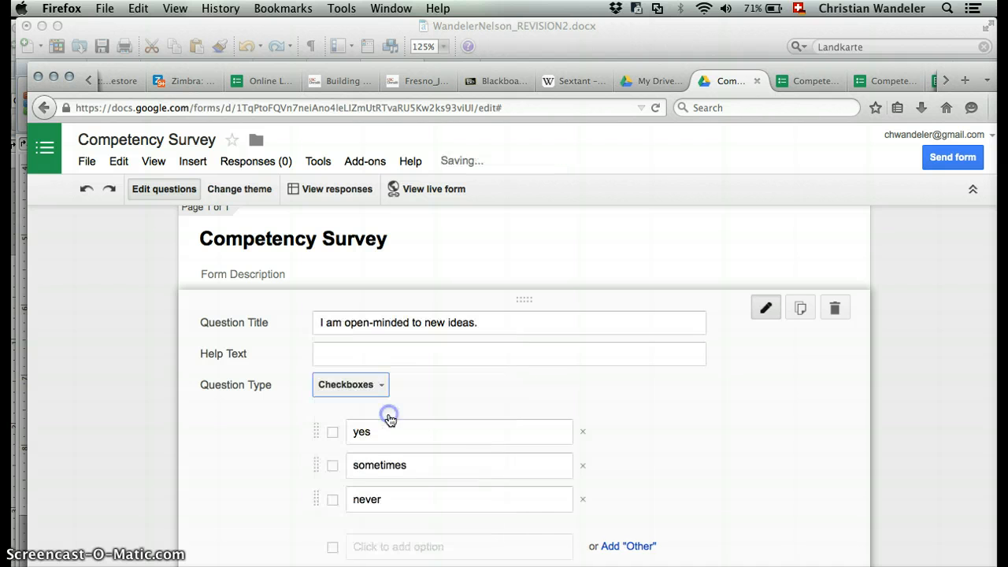
pyautogui.click(225, 565)
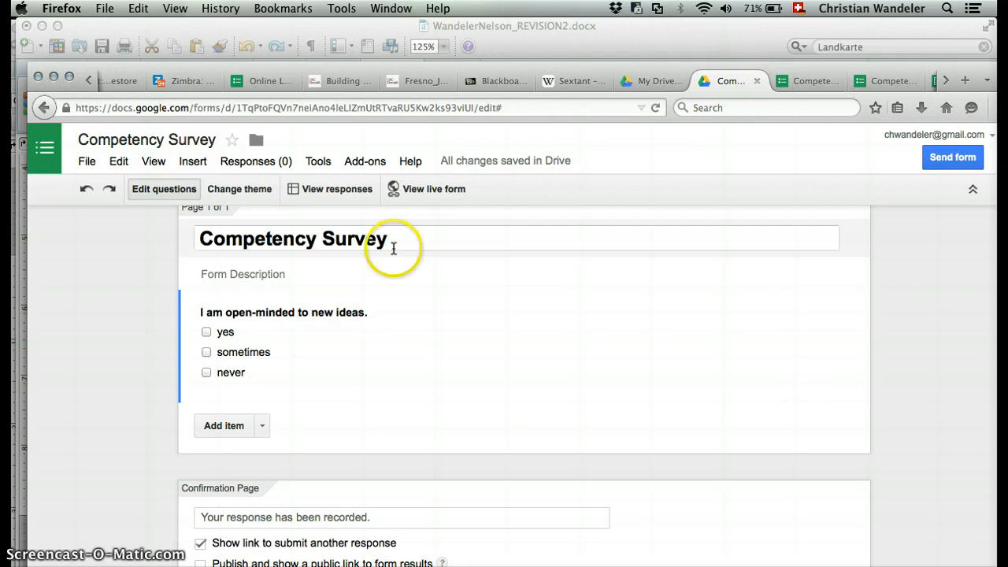
# Preview the checkbox question in the live form with yes, sometimes and never all ticked, and return to the editor.
pyautogui.click(407, 188)
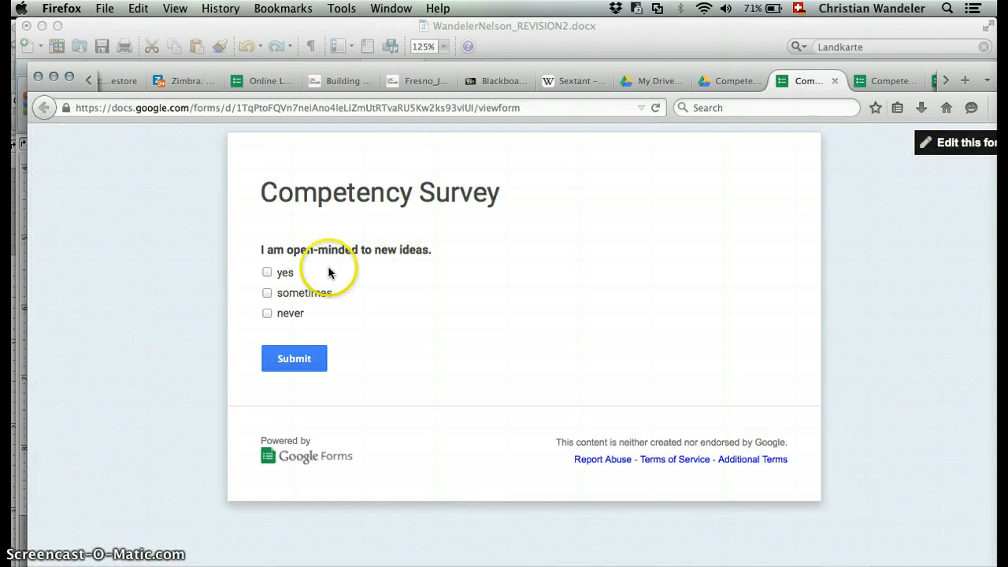
pyautogui.click(268, 273)
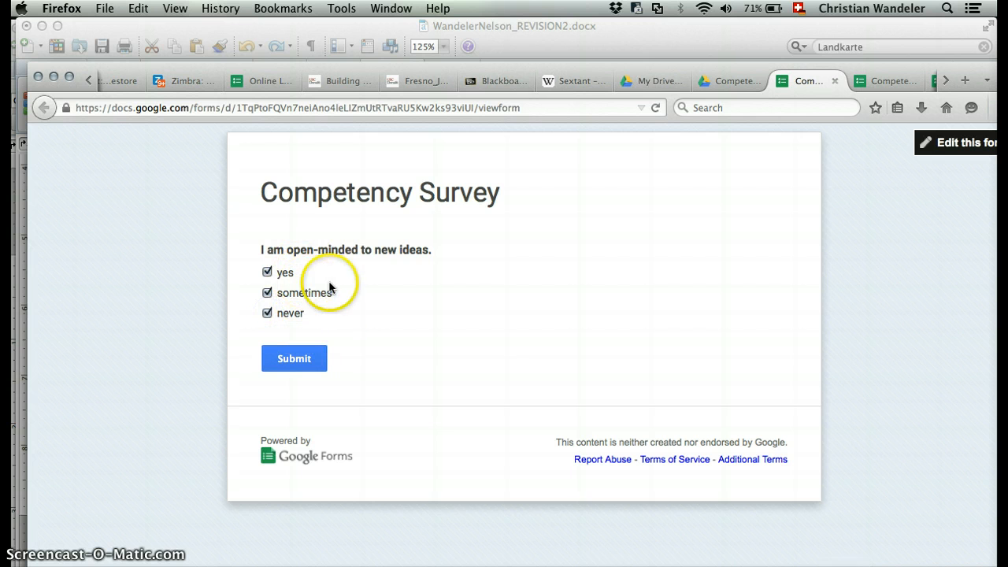
pyautogui.click(728, 80)
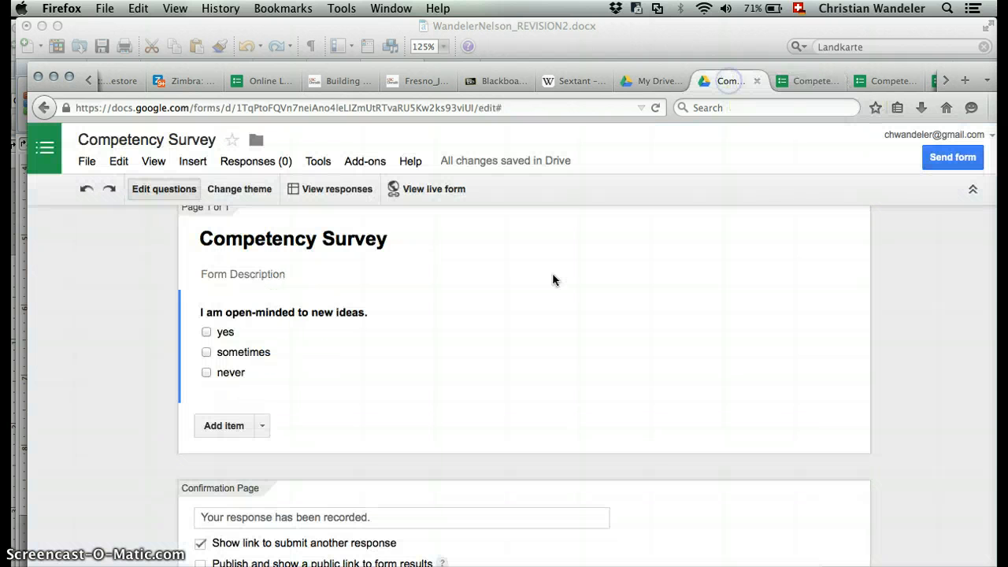
# Change the question type to Choose from a list and finish editing the question.
pyautogui.click(767, 309)
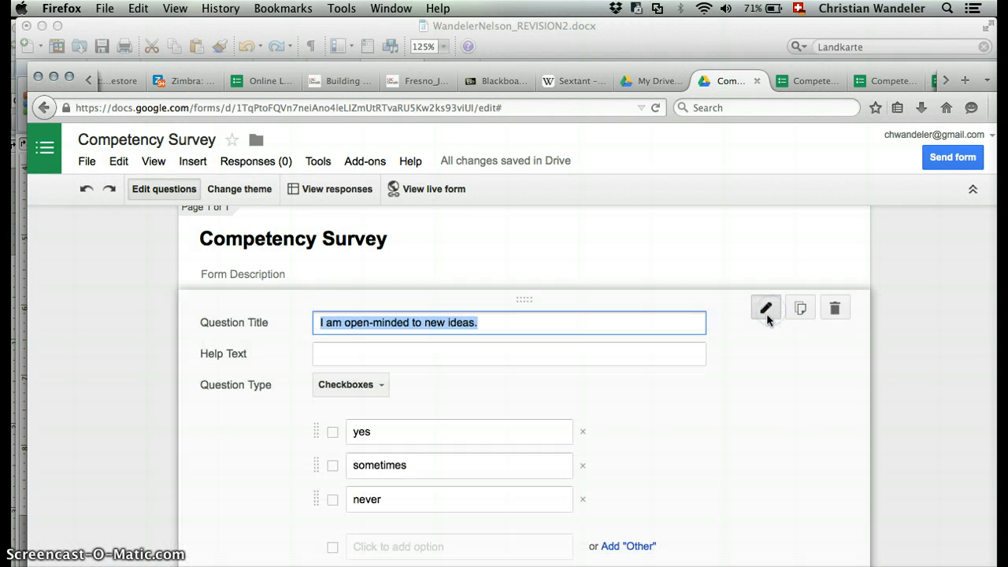
pyautogui.click(384, 362)
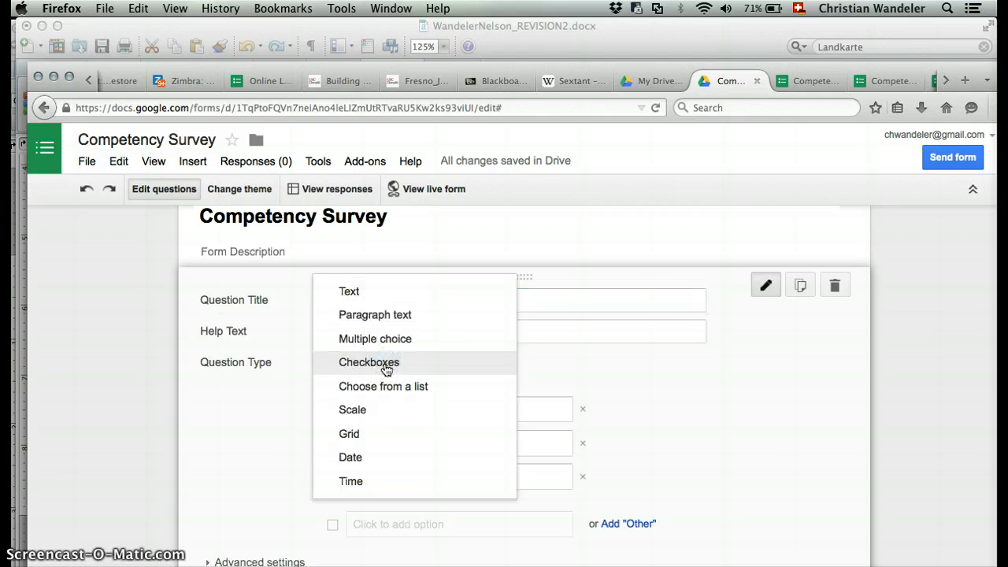
pyautogui.click(386, 385)
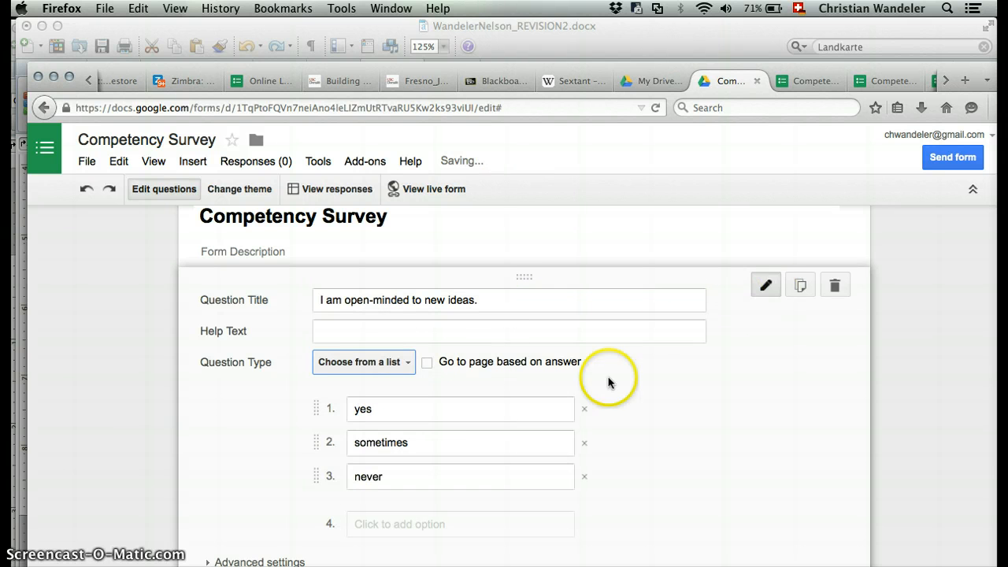
pyautogui.scroll(-5, 551, 409)
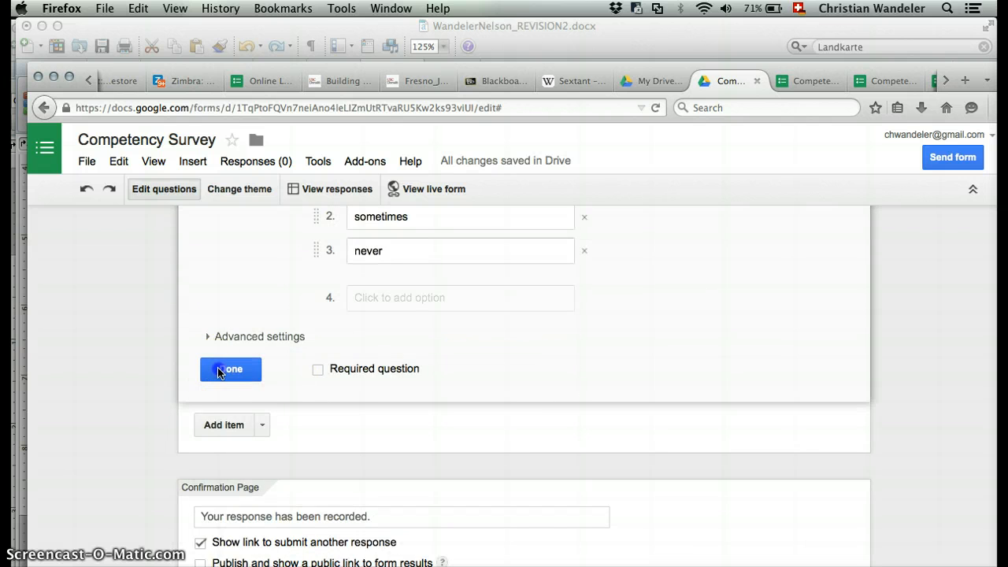
pyautogui.click(221, 367)
# Preview the list question in the live form and try the answers "yes", "sometimes" and "never" one after another.
pyautogui.click(412, 197)
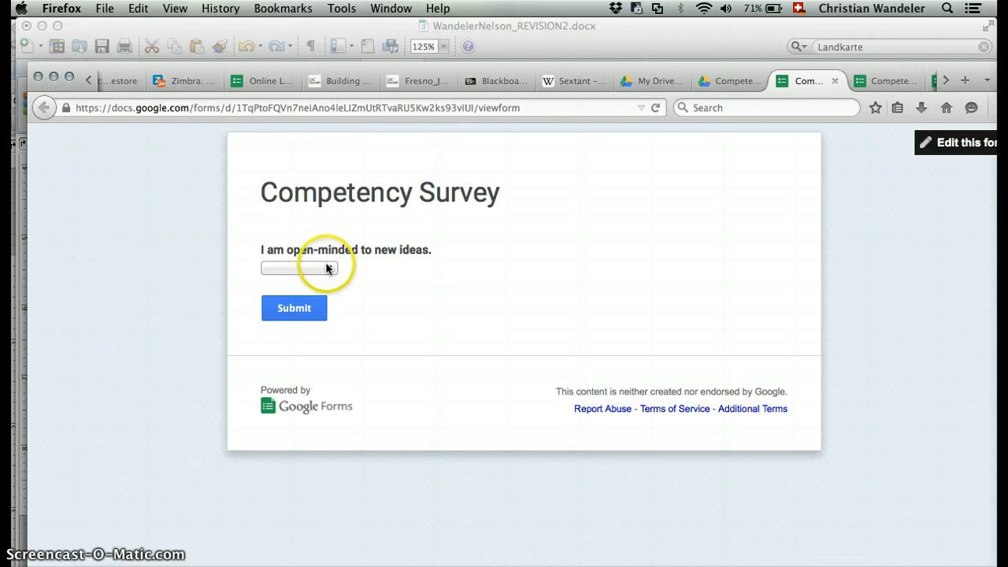
pyautogui.click(327, 269)
pyautogui.click(324, 291)
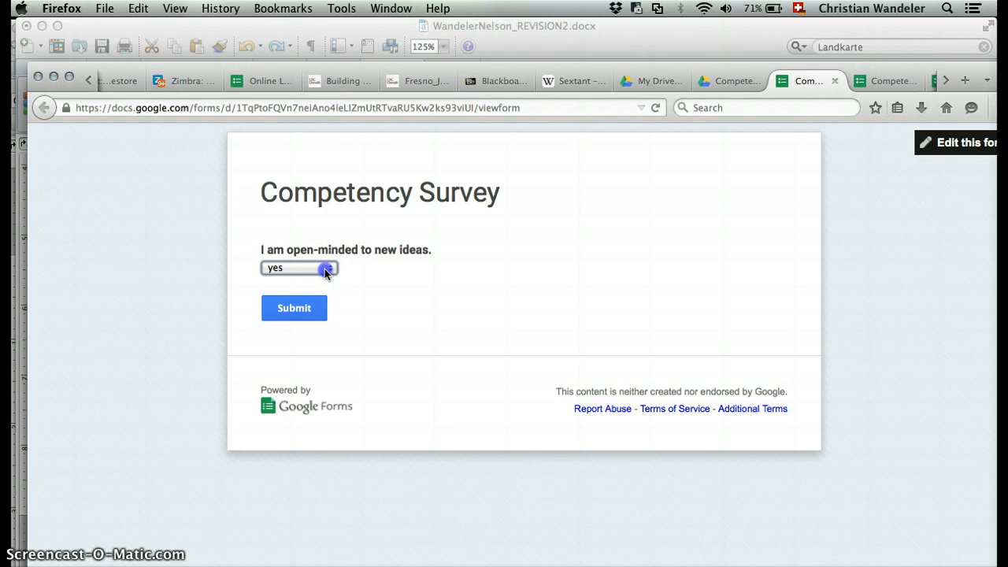
pyautogui.click(325, 268)
pyautogui.click(323, 304)
pyautogui.click(330, 272)
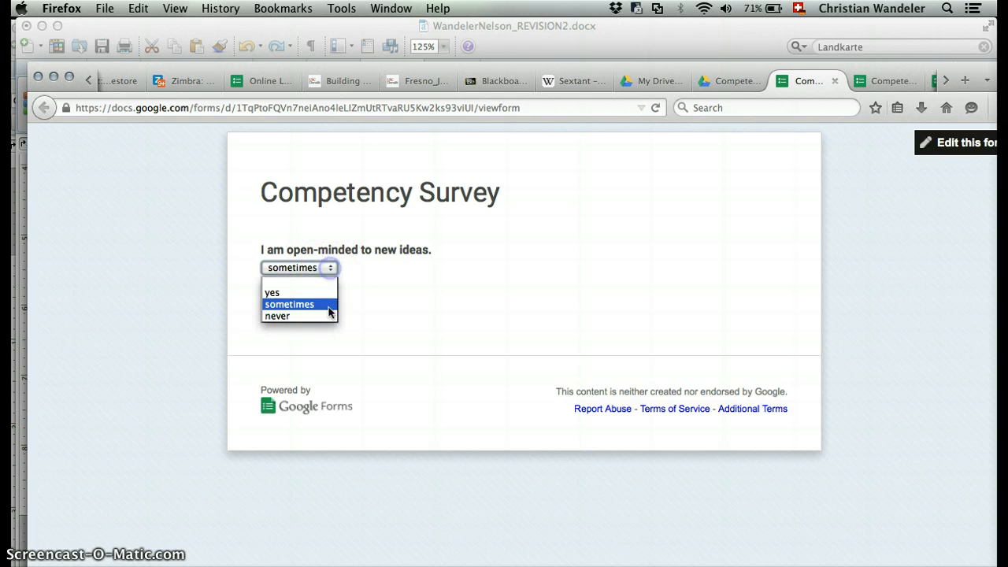
pyautogui.click(331, 316)
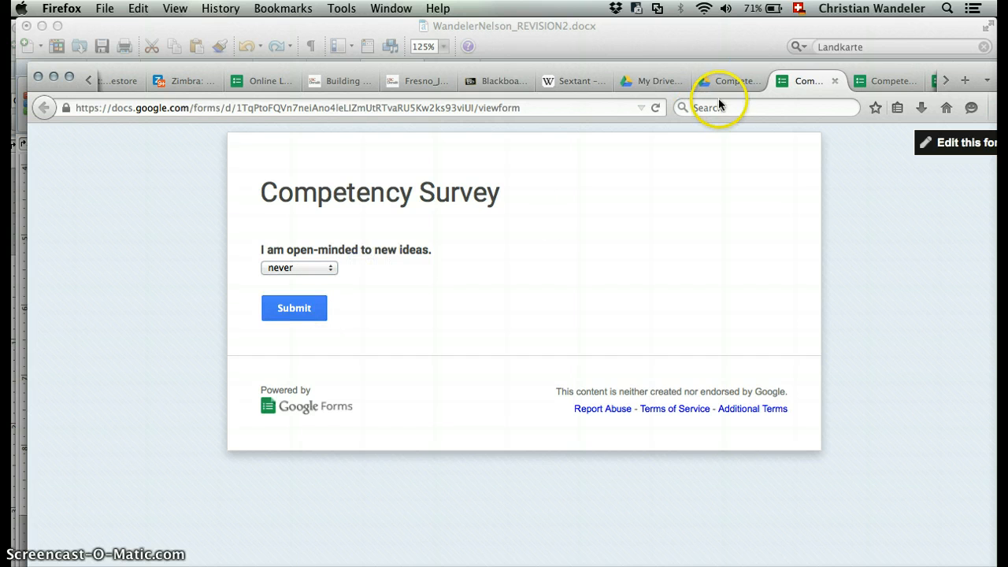
# Review the answer choices of the "I am open-minded to new ideas." list in the live form and return to the editor.
pyautogui.click(331, 271)
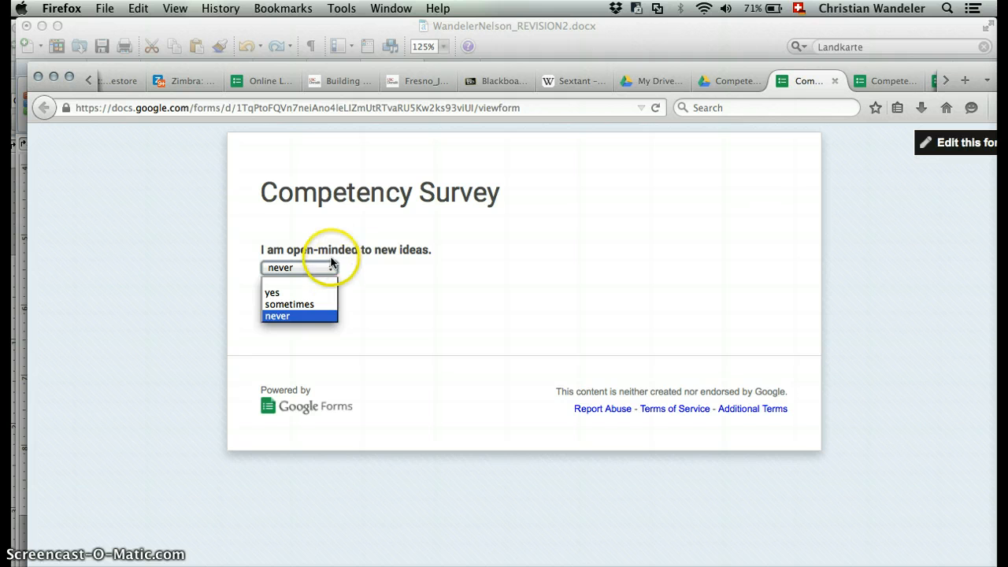
pyautogui.click(333, 270)
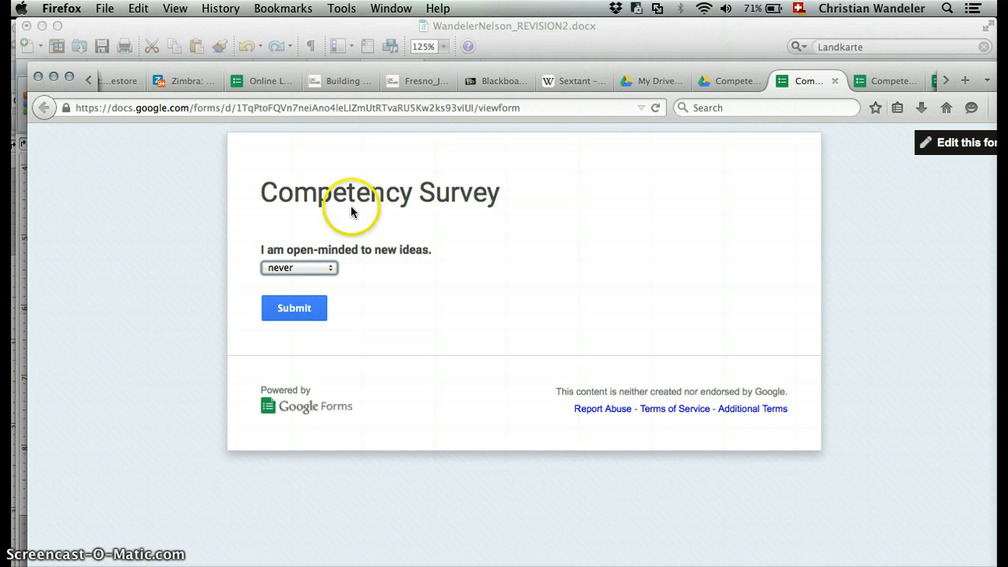
pyautogui.click(326, 269)
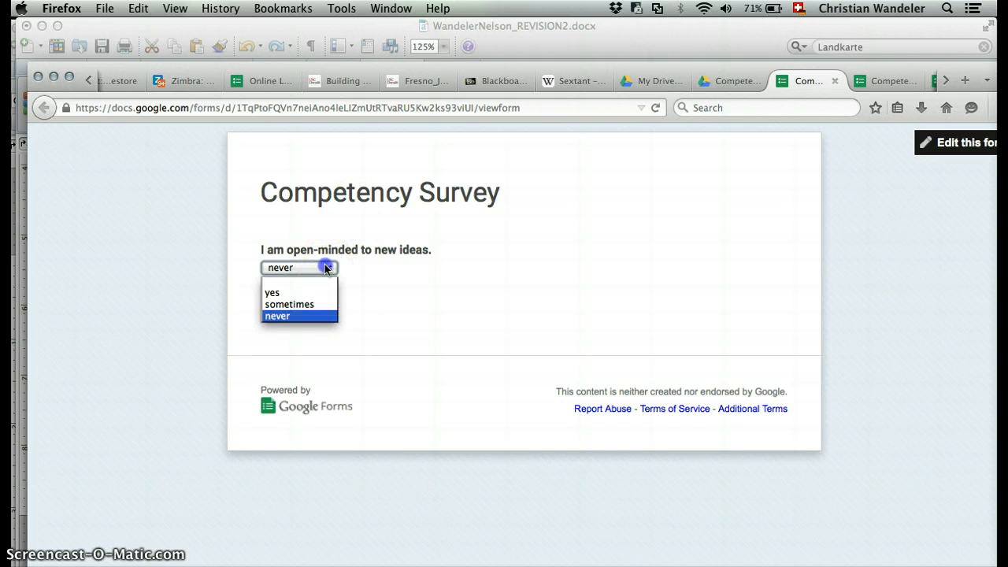
pyautogui.click(432, 277)
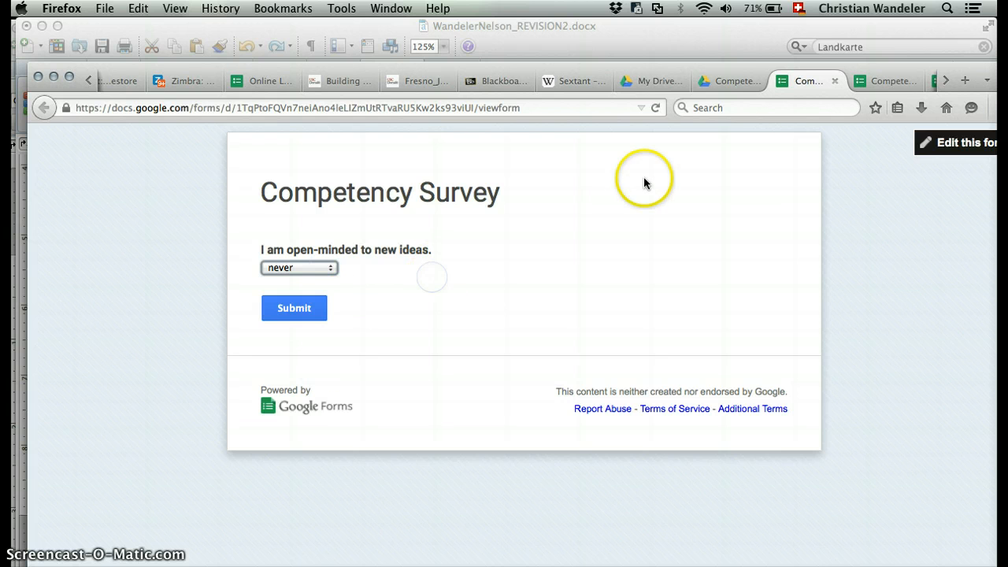
pyautogui.click(733, 79)
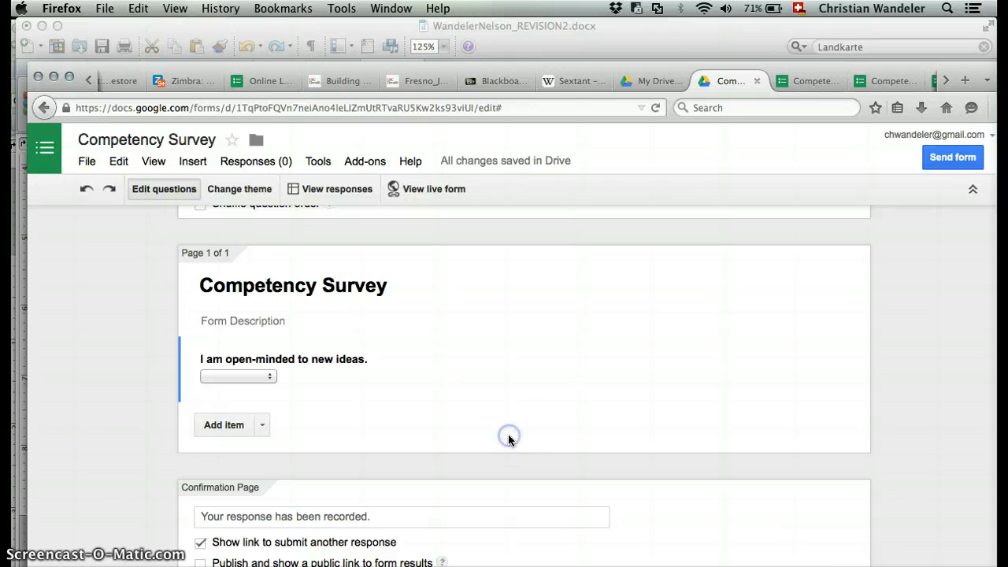
# Add two untitled multiple choice questions below the "I am open-minded to new ideas." question, leaving their default option.
pyautogui.click(223, 426)
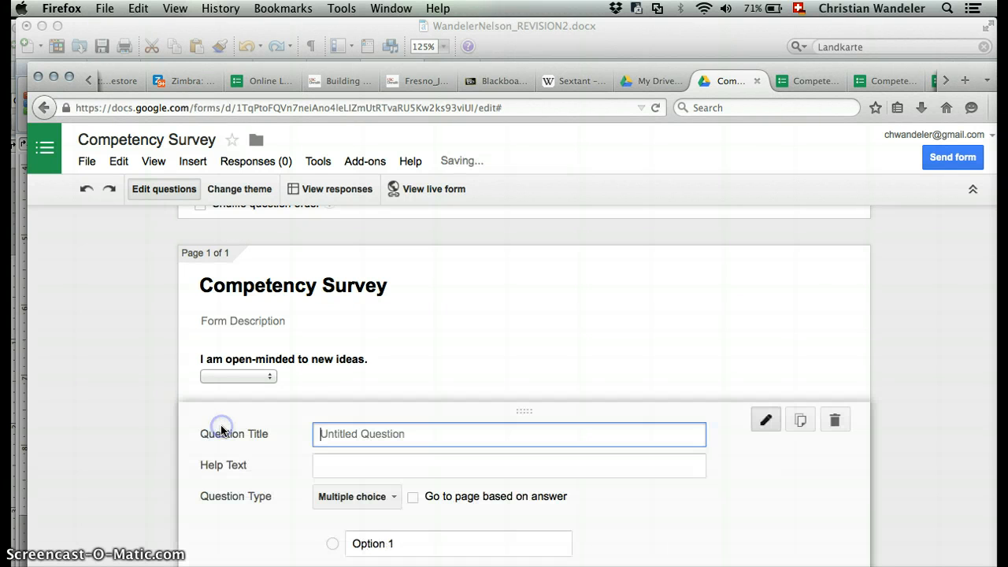
pyautogui.scroll(-5, 221, 431)
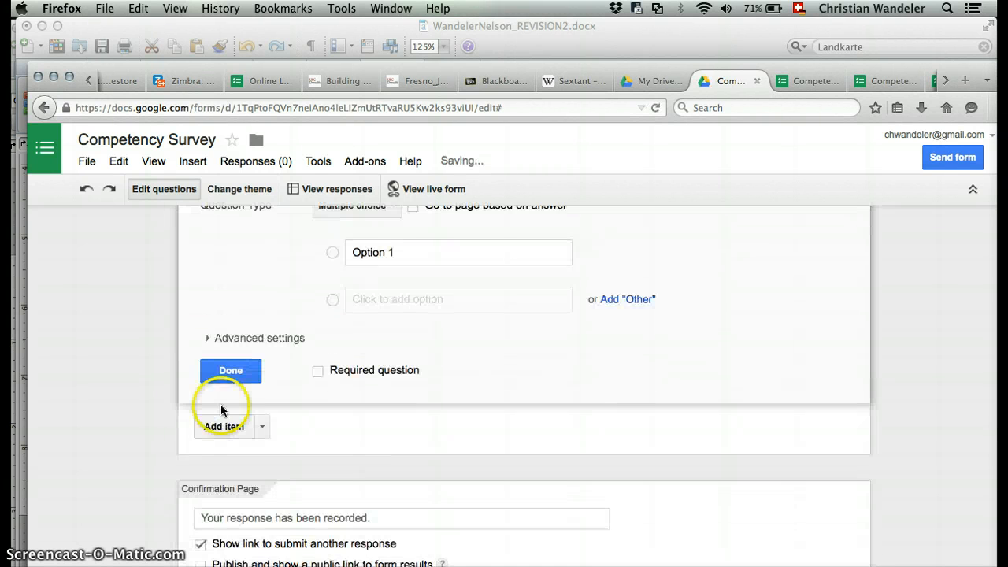
pyautogui.click(221, 371)
pyautogui.click(225, 424)
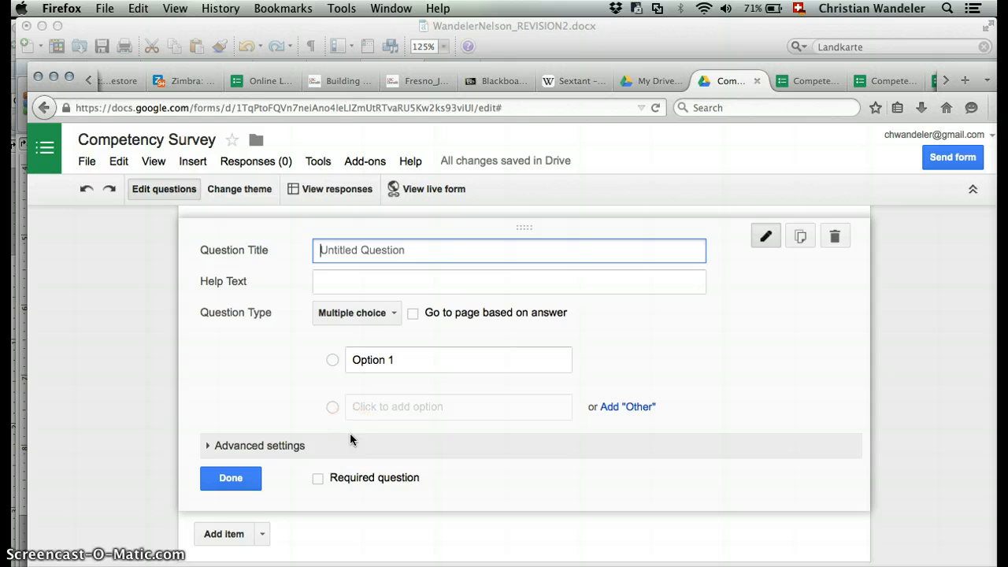
pyautogui.scroll(-3, 351, 439)
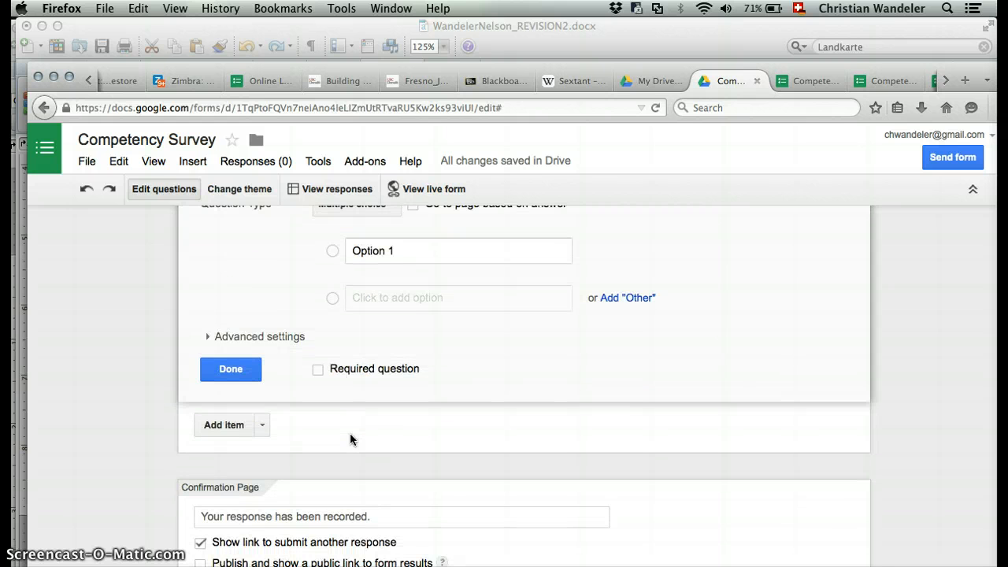
pyautogui.scroll(15, 351, 440)
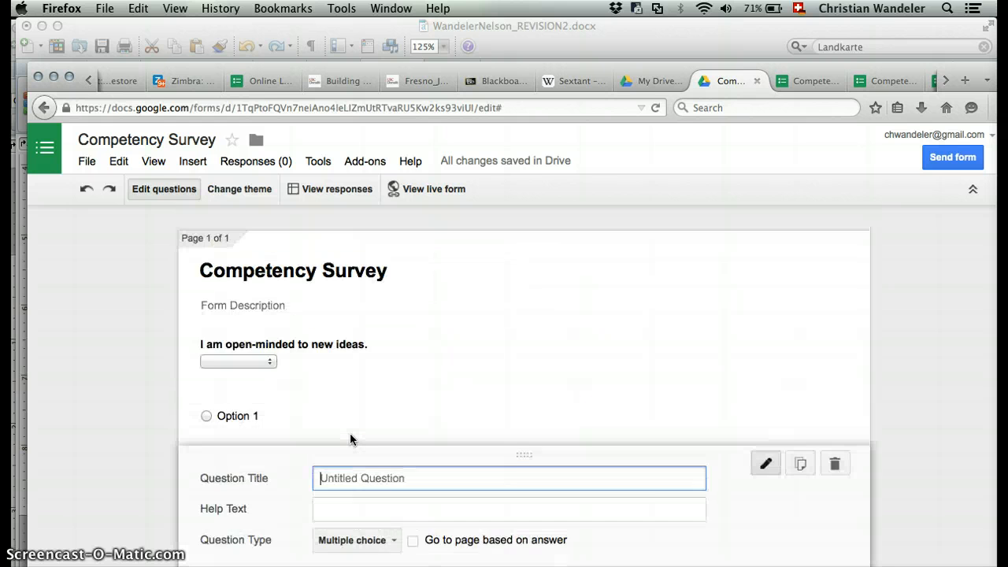
# View the form's response spreadsheet and its summary of responses, returning to the form editor after each.
pyautogui.click(341, 190)
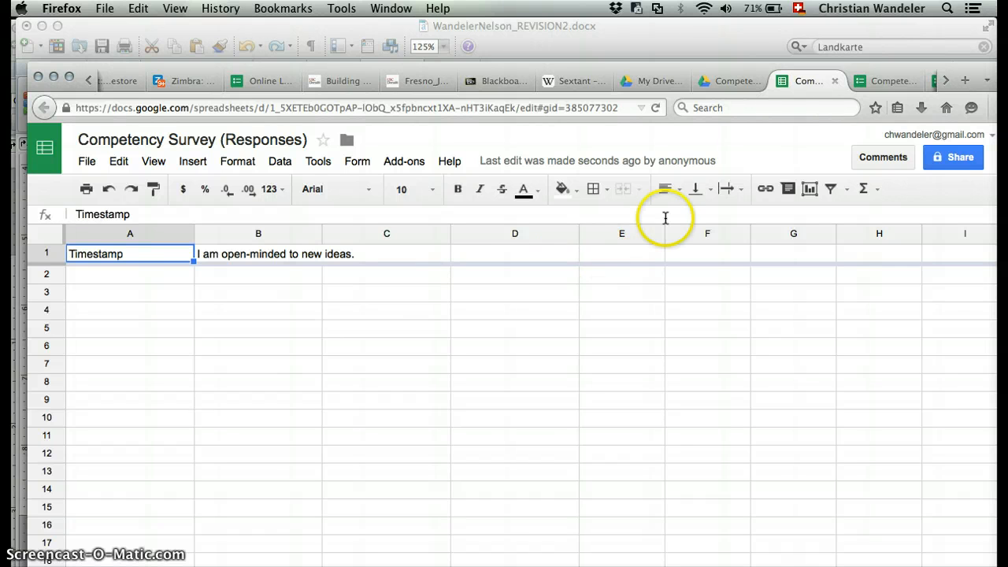
pyautogui.click(733, 80)
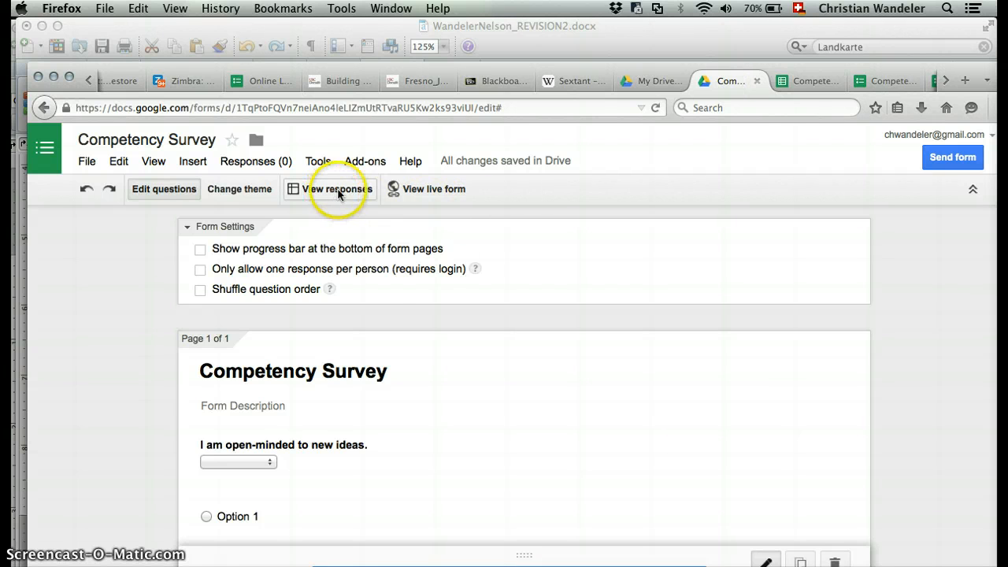
pyautogui.click(262, 161)
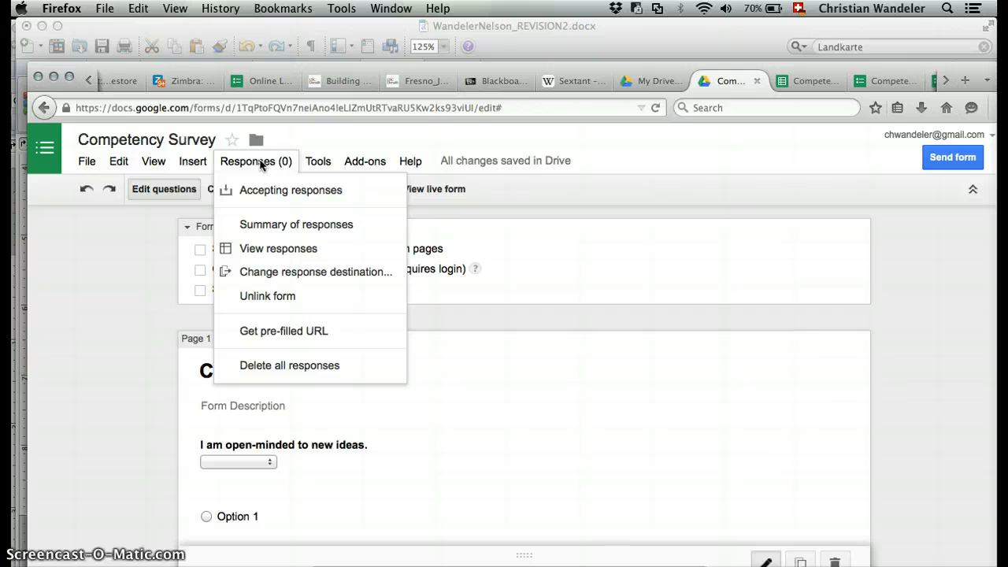
pyautogui.click(288, 228)
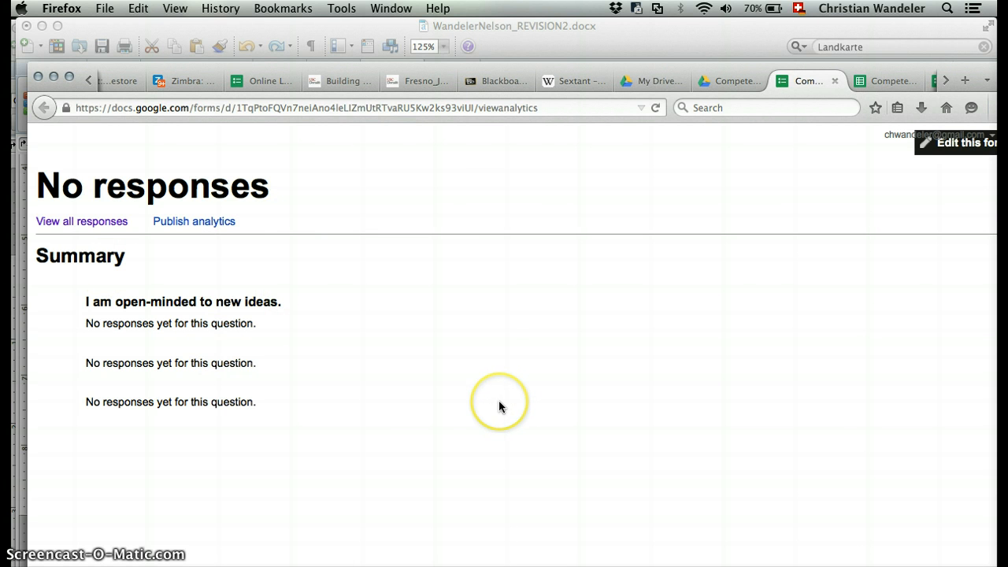
pyautogui.click(725, 81)
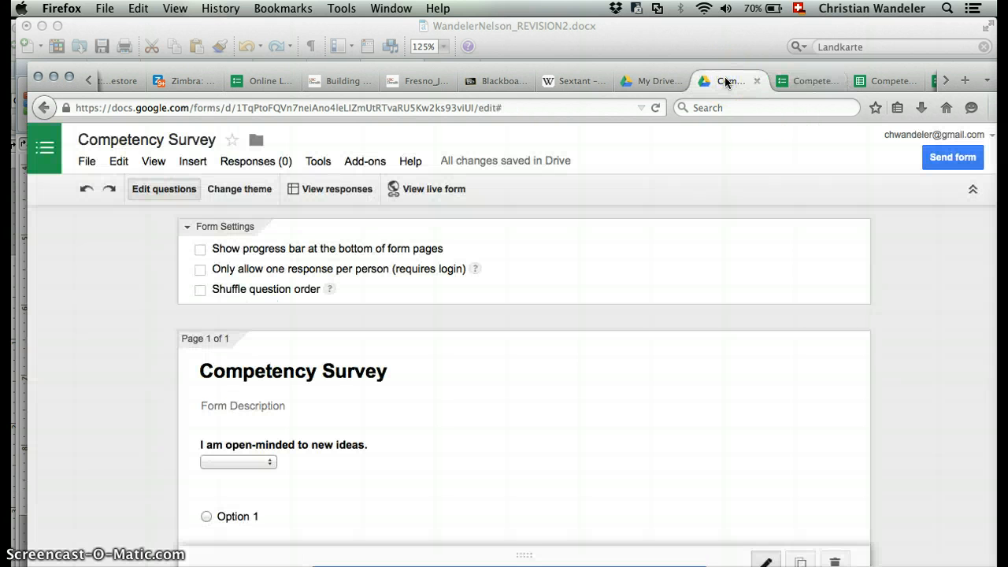
pyautogui.scroll(-1, 750, 224)
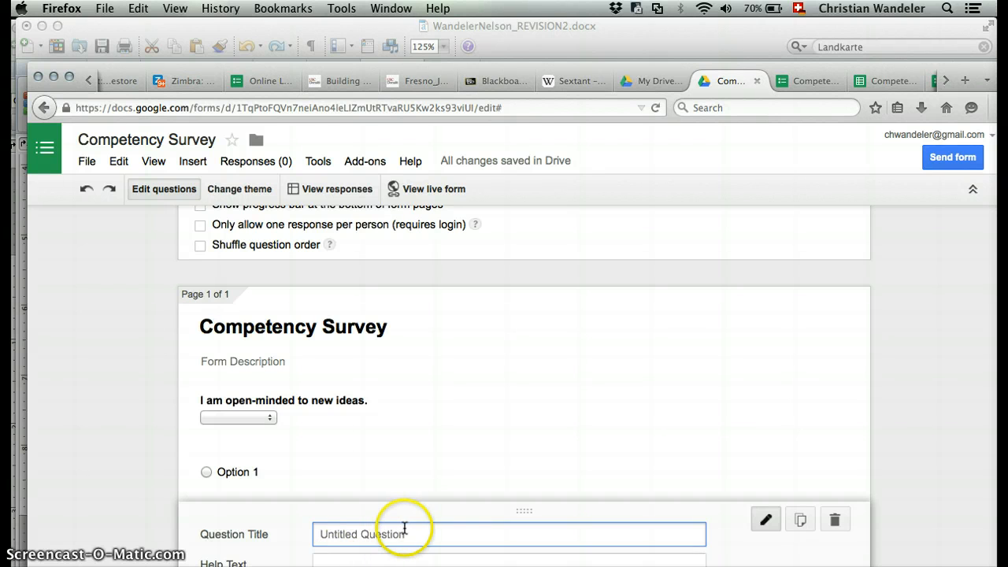
pyautogui.scroll(-2, 363, 543)
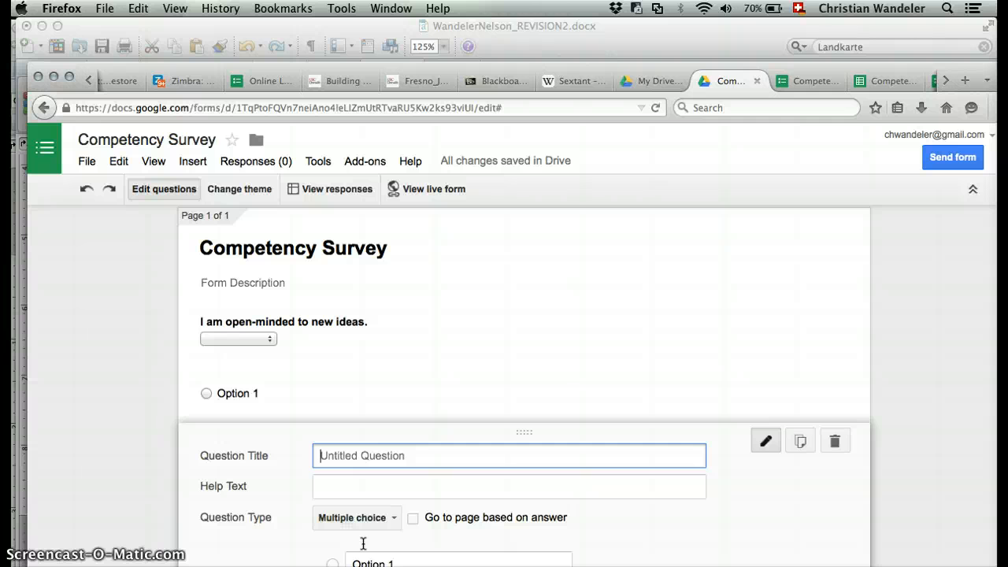
pyautogui.scroll(-1, 343, 441)
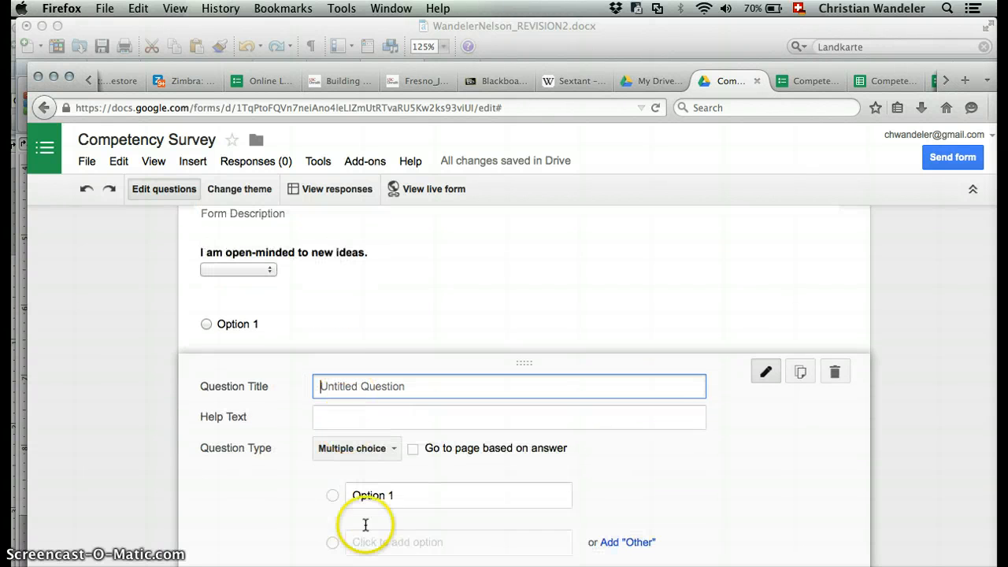
pyautogui.scroll(-1, 332, 551)
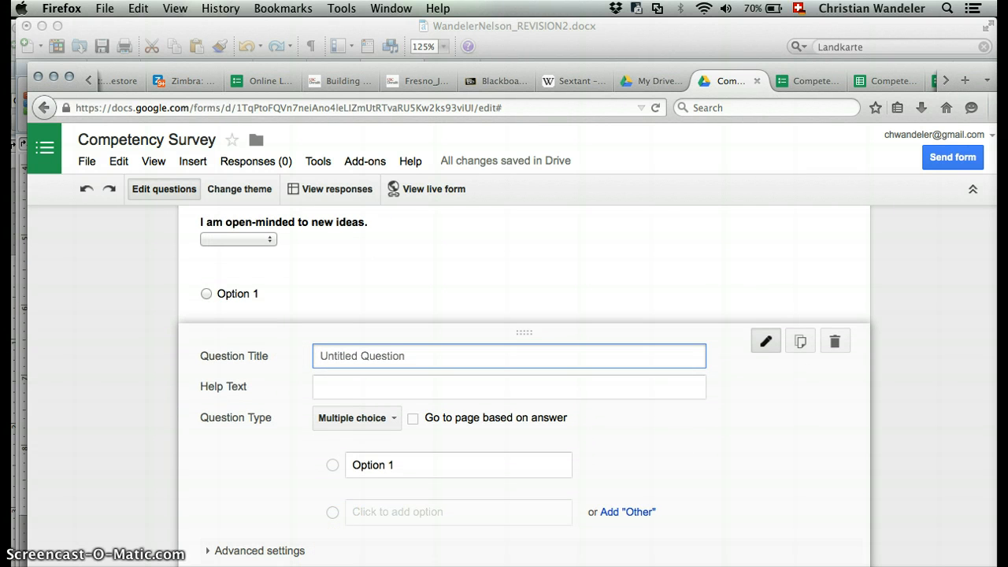